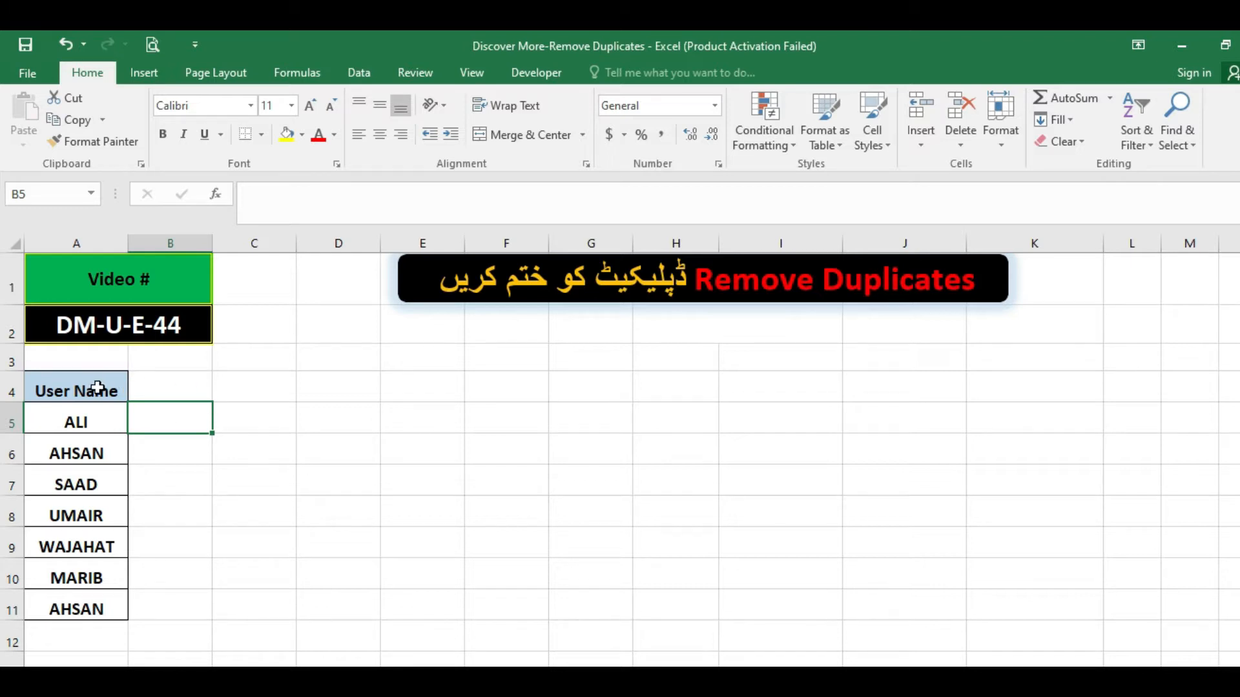
# Examine the User Name list in A4:A11 for entries that occur more than once.
pyautogui.moveTo(97, 387); pyautogui.dragTo(97, 596)
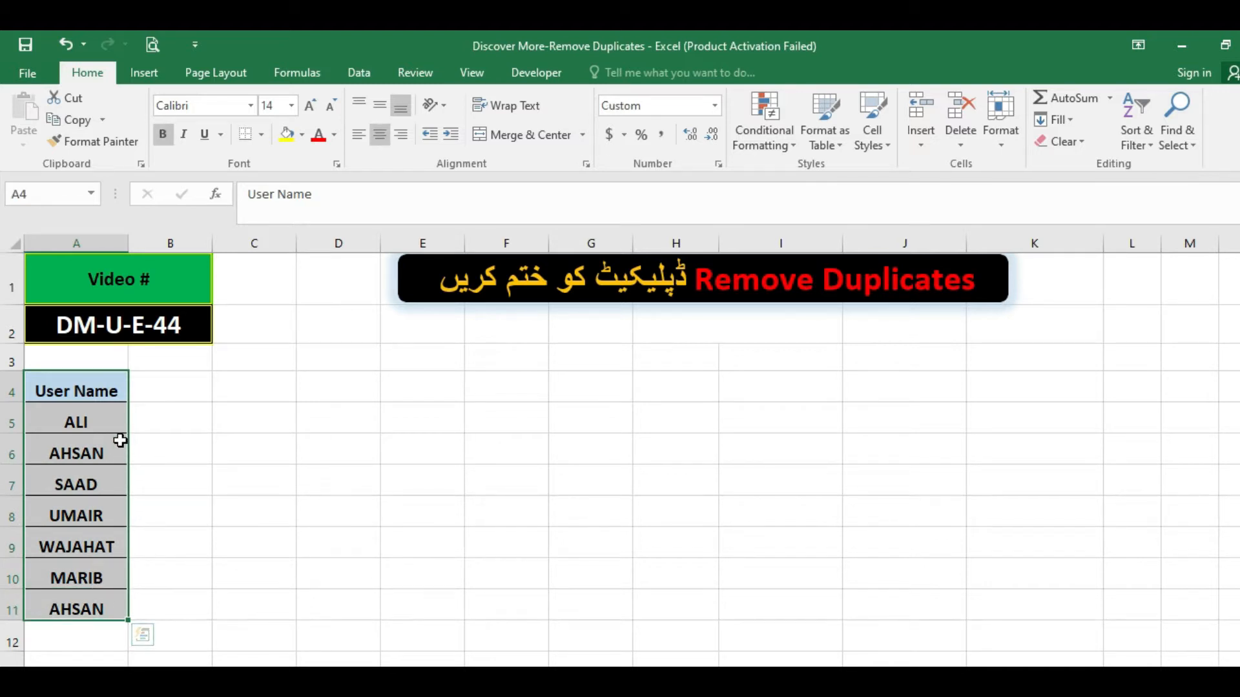
pyautogui.click(86, 416)
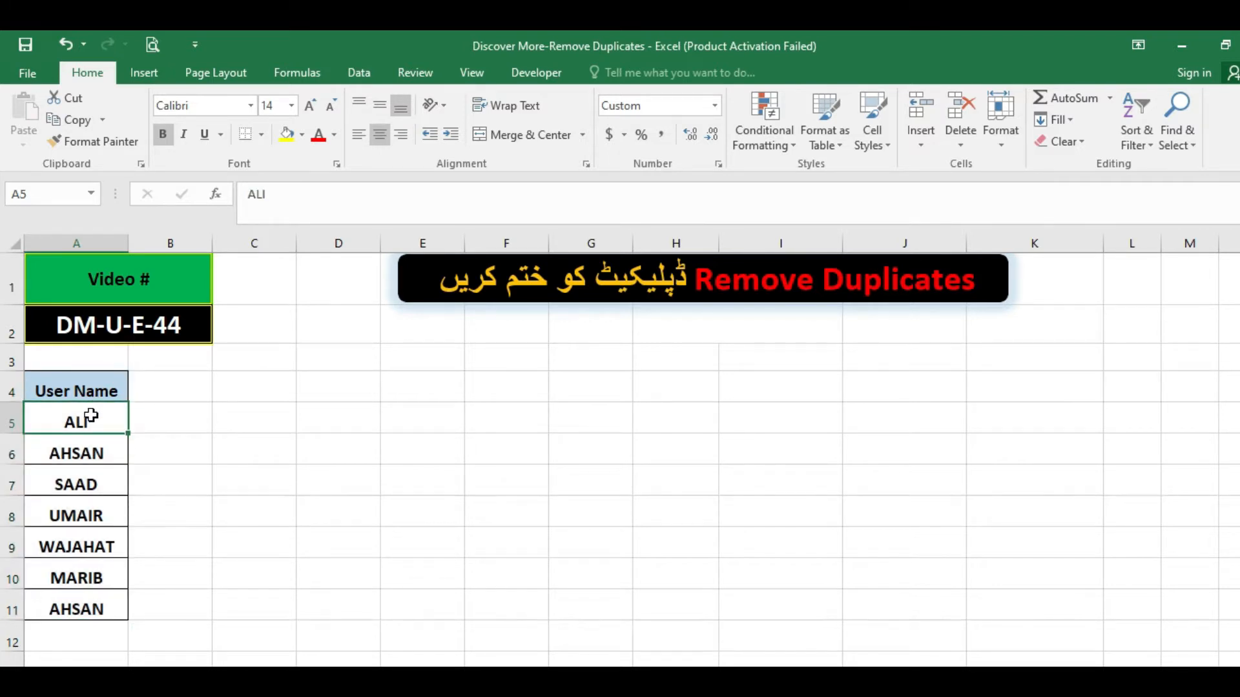
pyautogui.click(103, 454)
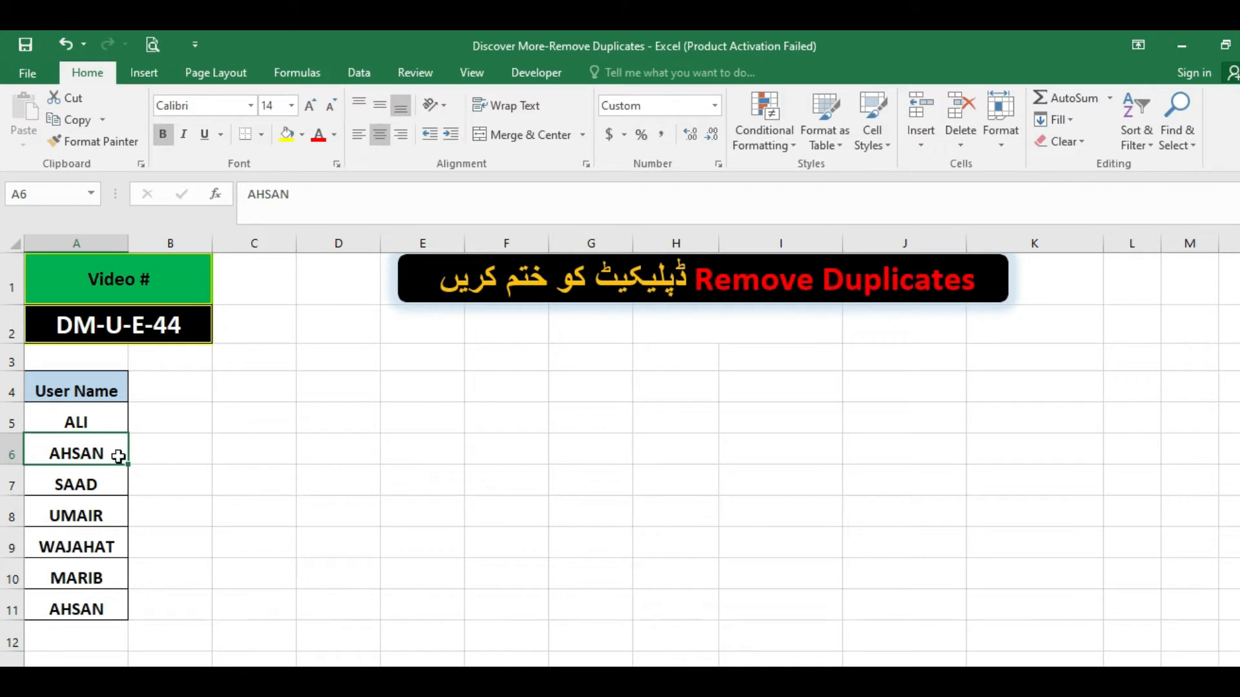
pyautogui.click(87, 601)
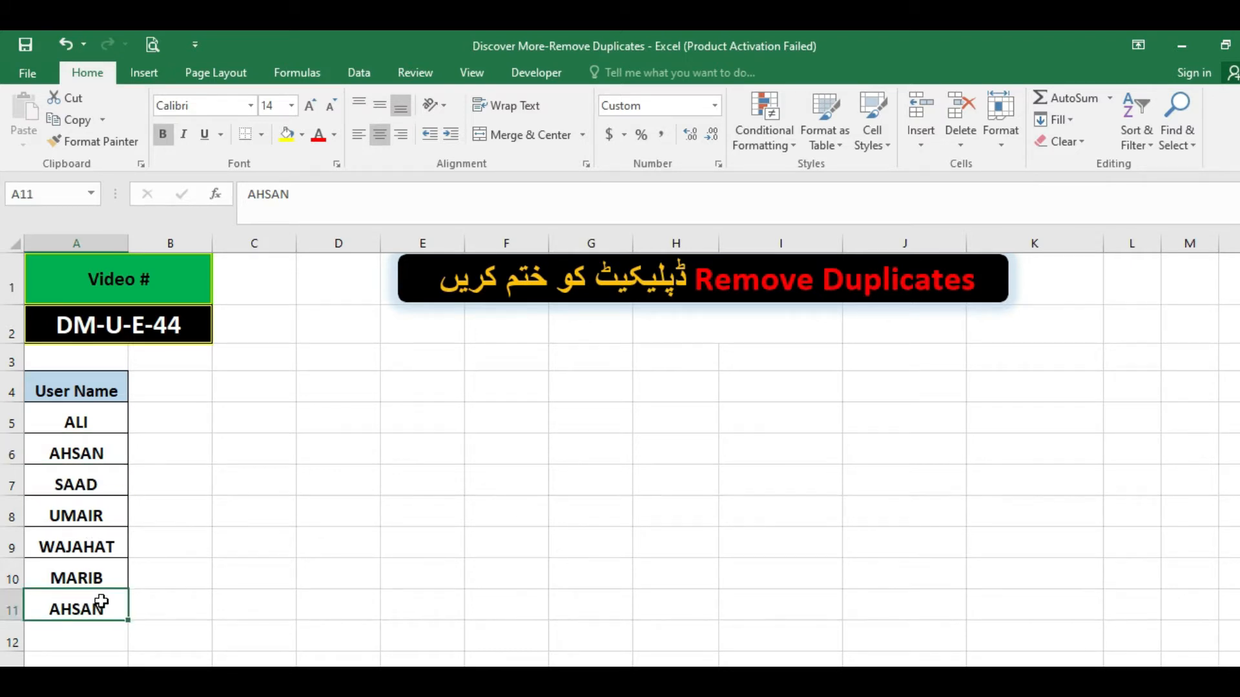
pyautogui.click(79, 423)
pyautogui.click(102, 592)
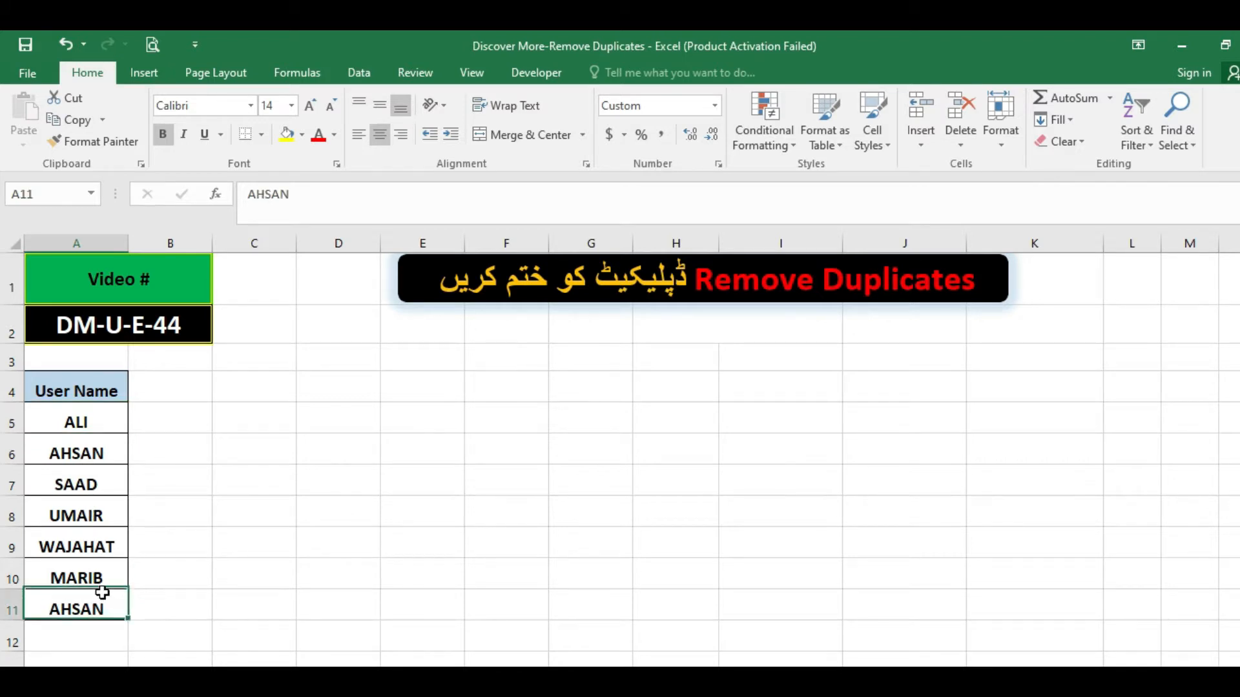
pyautogui.moveTo(84, 423); pyautogui.dragTo(93, 598)
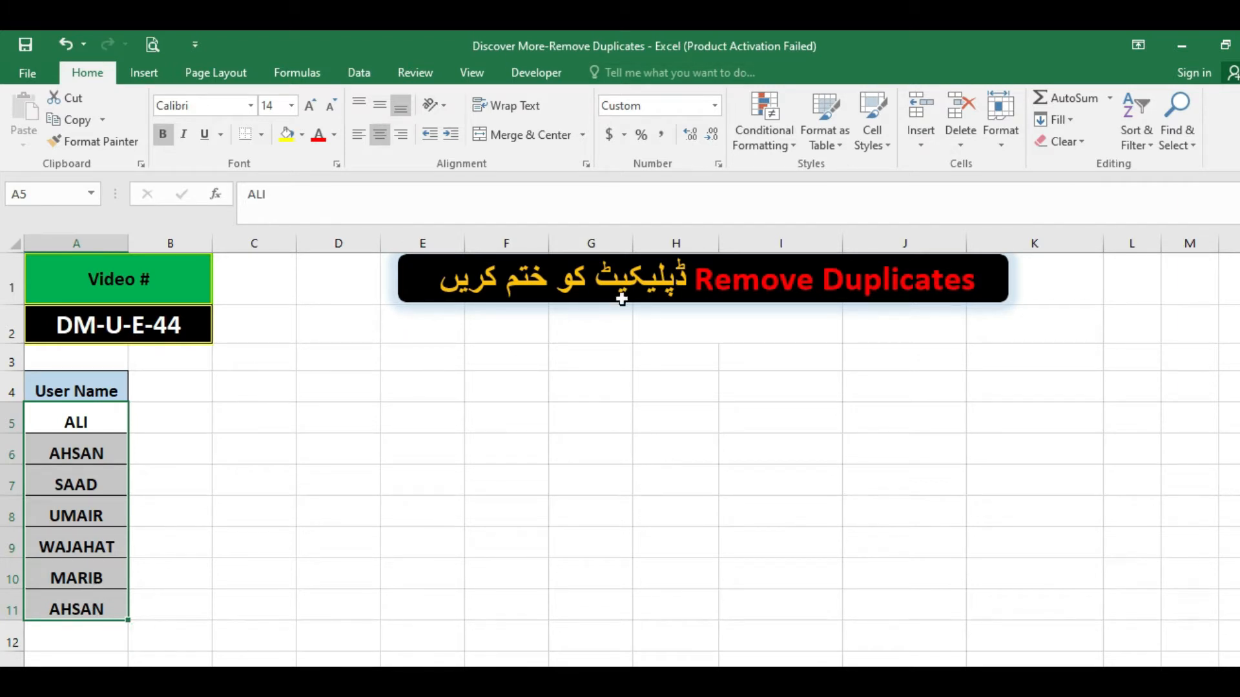
pyautogui.click(156, 425)
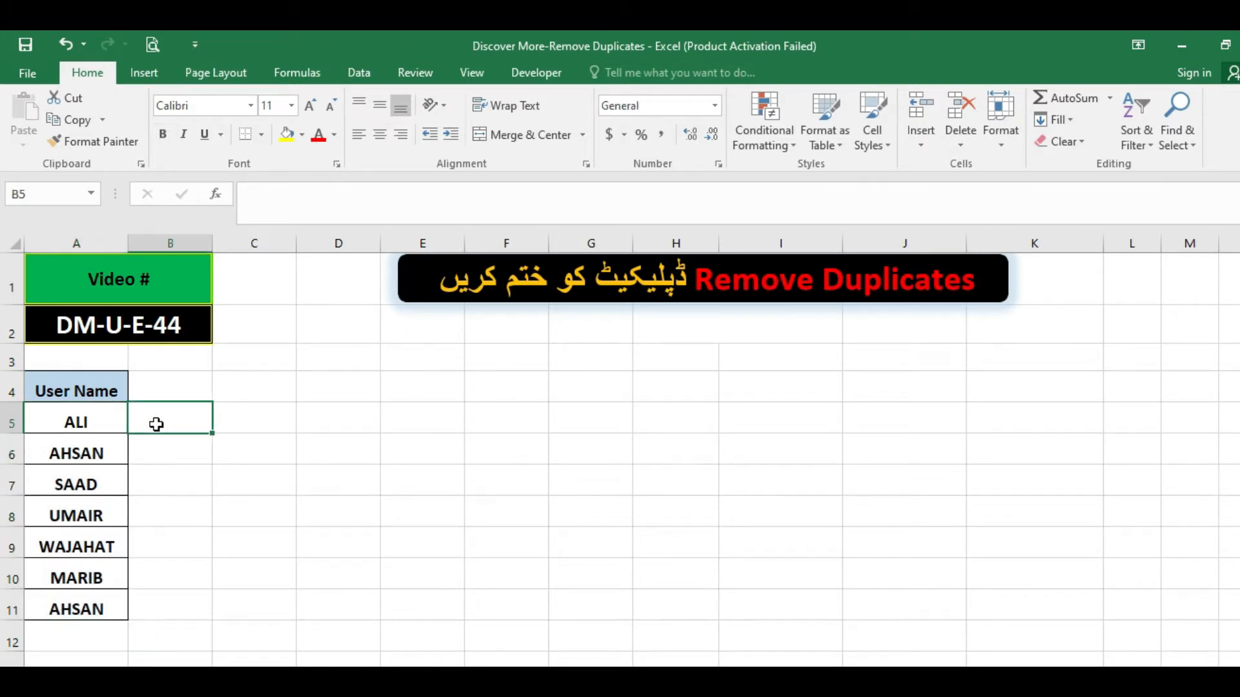
# Sort the User Name list in A4:A11 by values from A to Z, treating the first row as a header.
pyautogui.moveTo(97, 390); pyautogui.dragTo(93, 610)
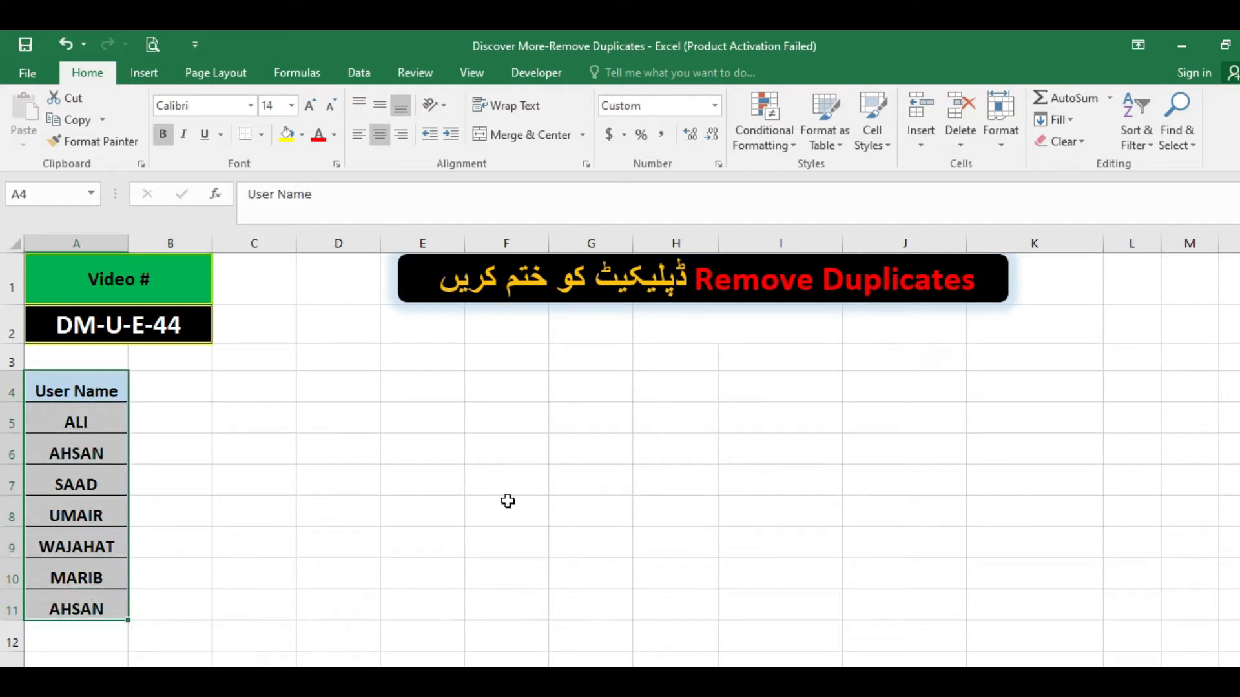
pyautogui.click(360, 66)
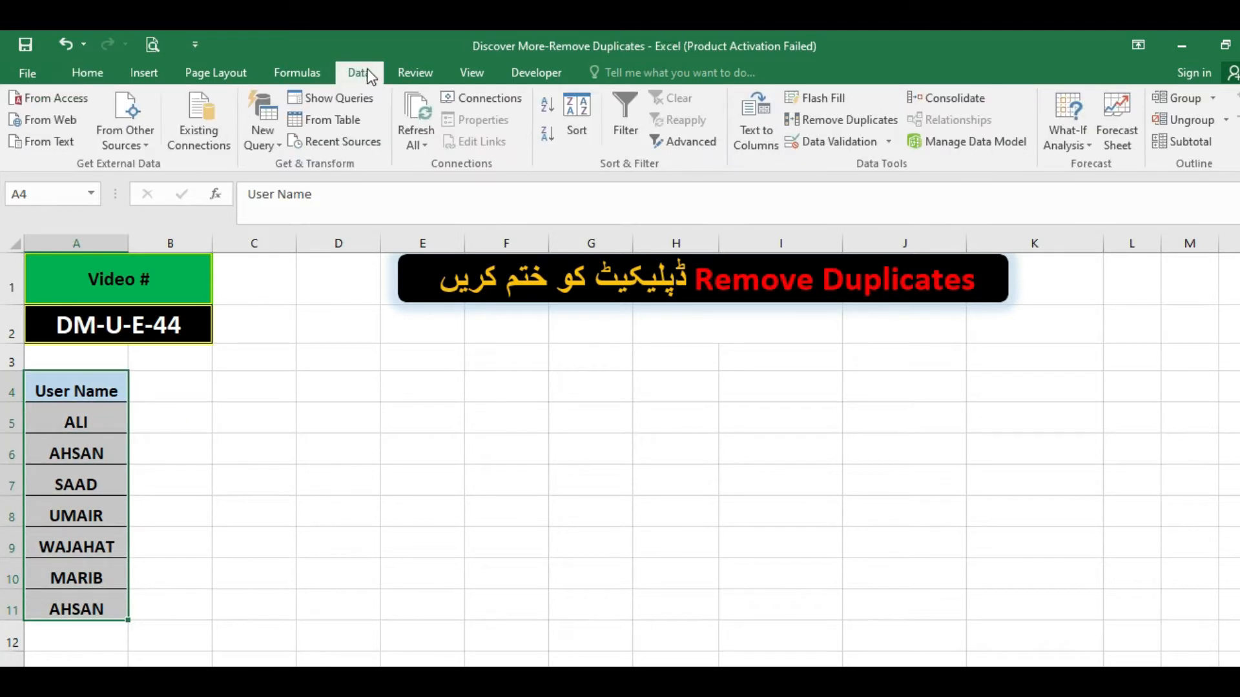
pyautogui.click(585, 116)
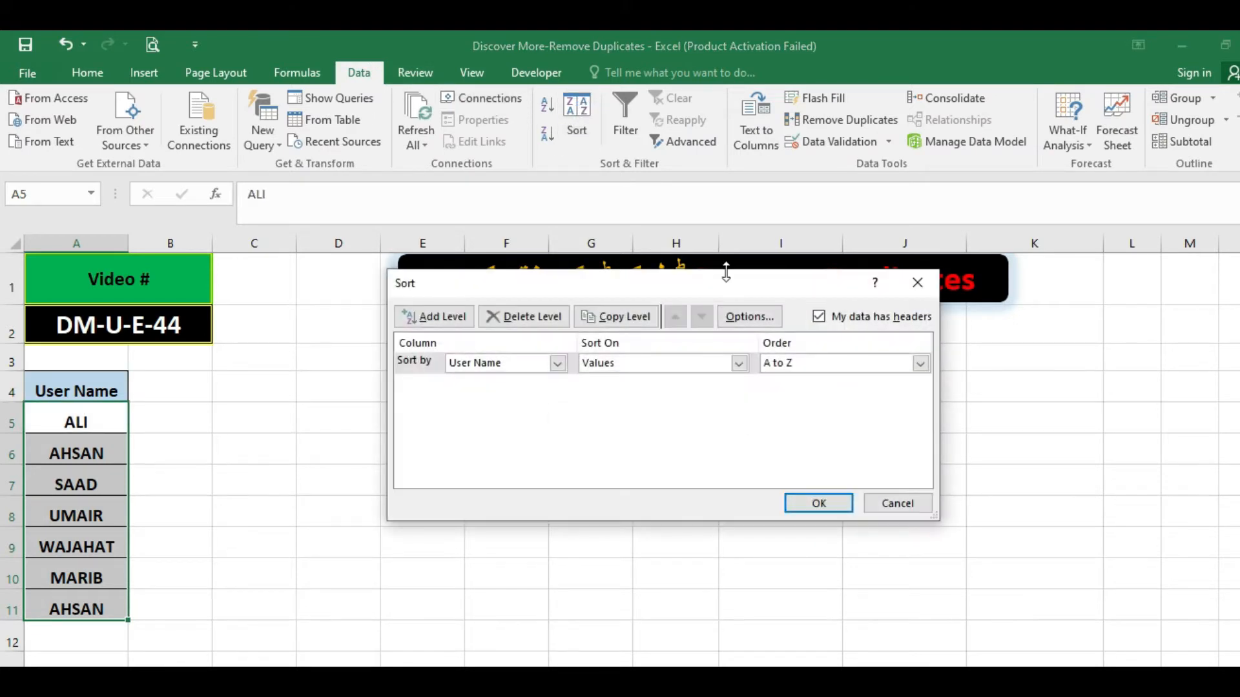
pyautogui.click(818, 505)
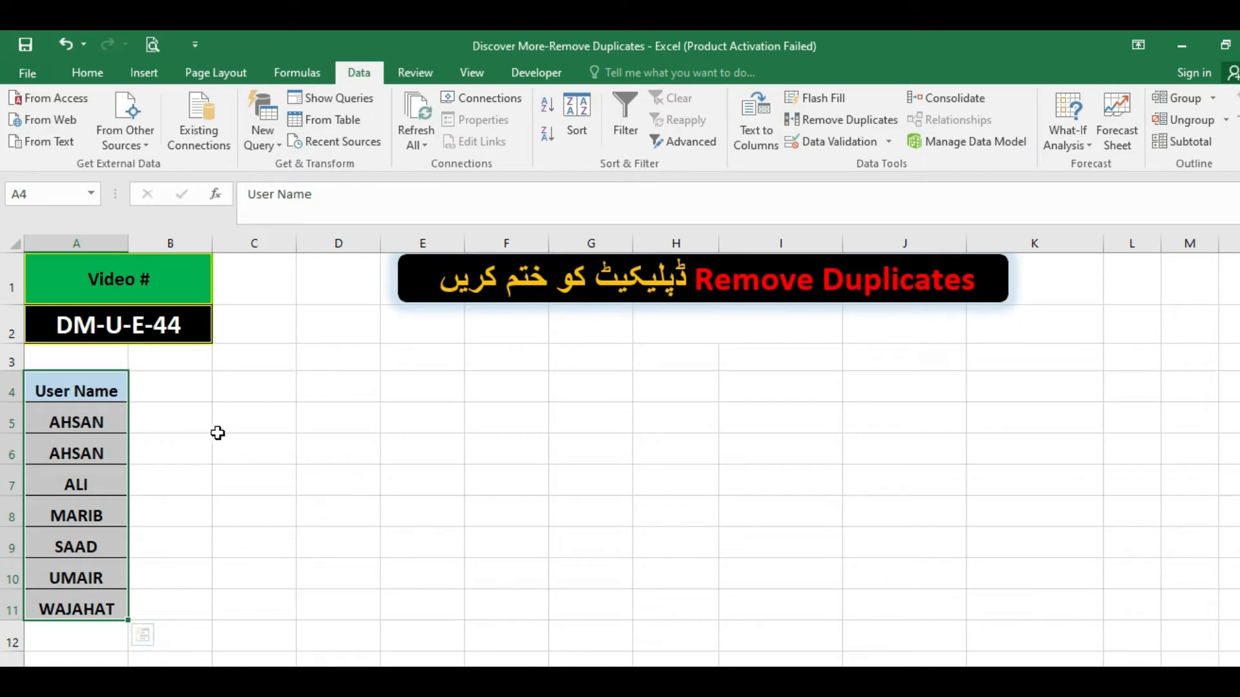
# Inspect the adjacent repeated names in A5:A6 and undo the sort of the User Name list.
pyautogui.click(163, 440)
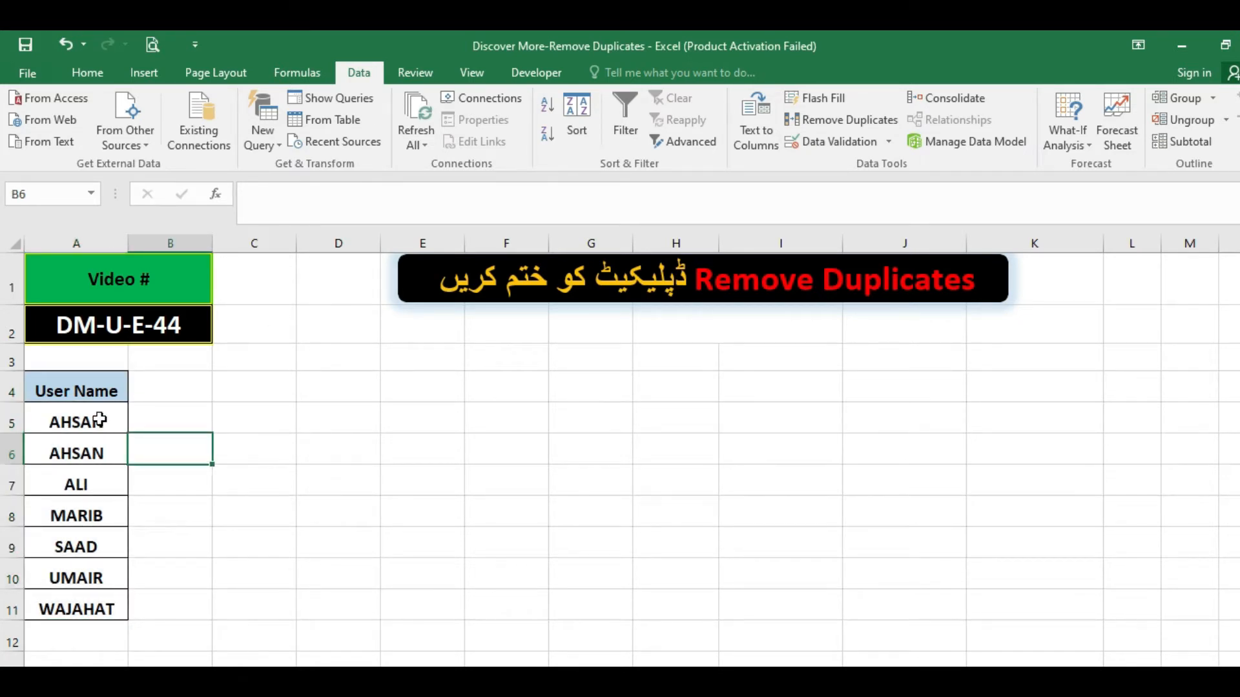
pyautogui.moveTo(100, 421); pyautogui.dragTo(98, 447)
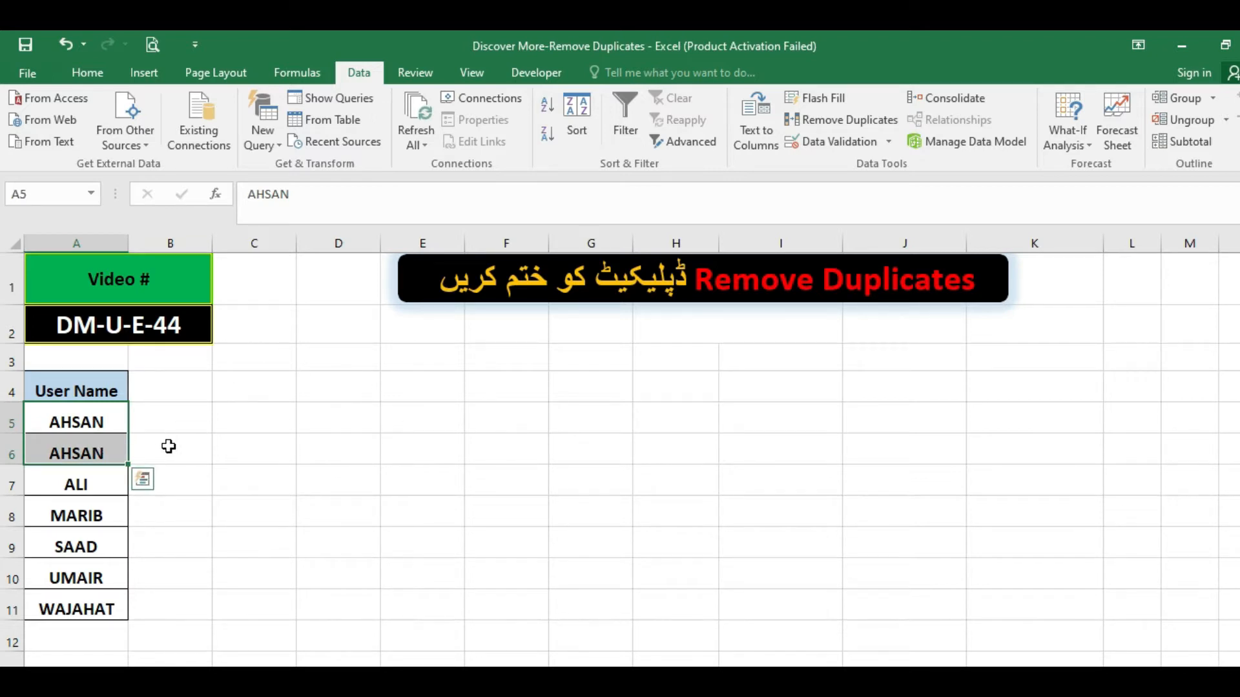
pyautogui.click(157, 446)
pyautogui.click(100, 446)
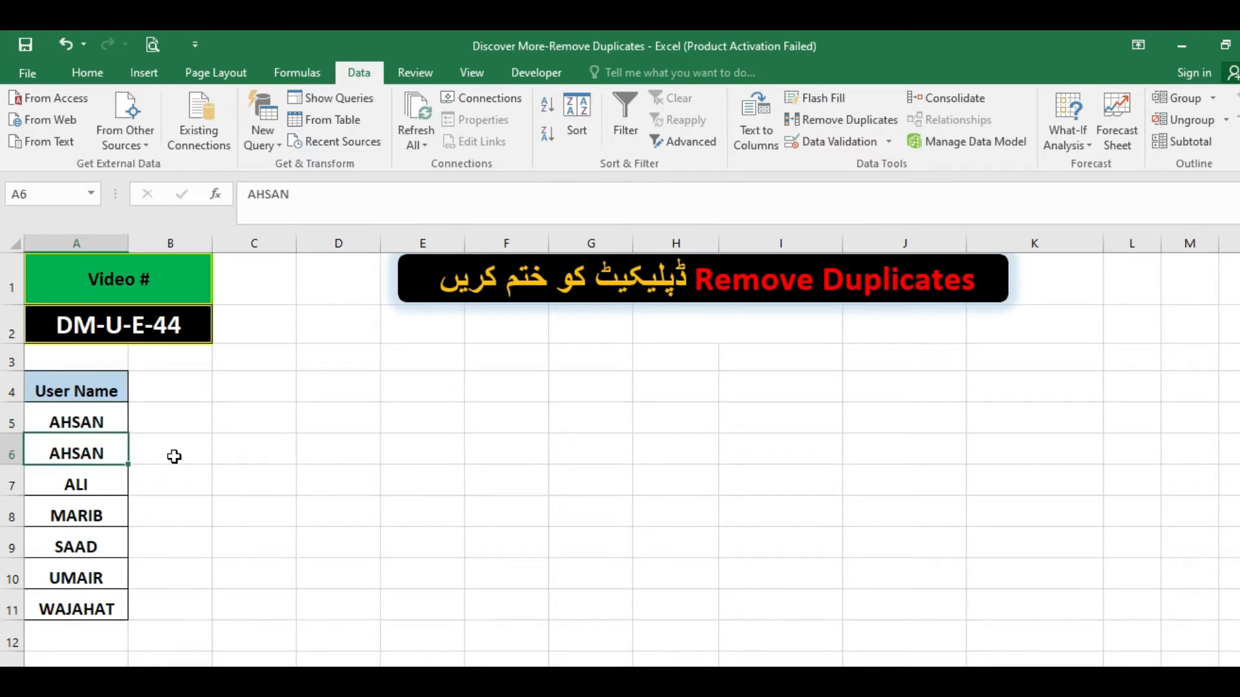
pyautogui.hotkey('ctrl', 'z')
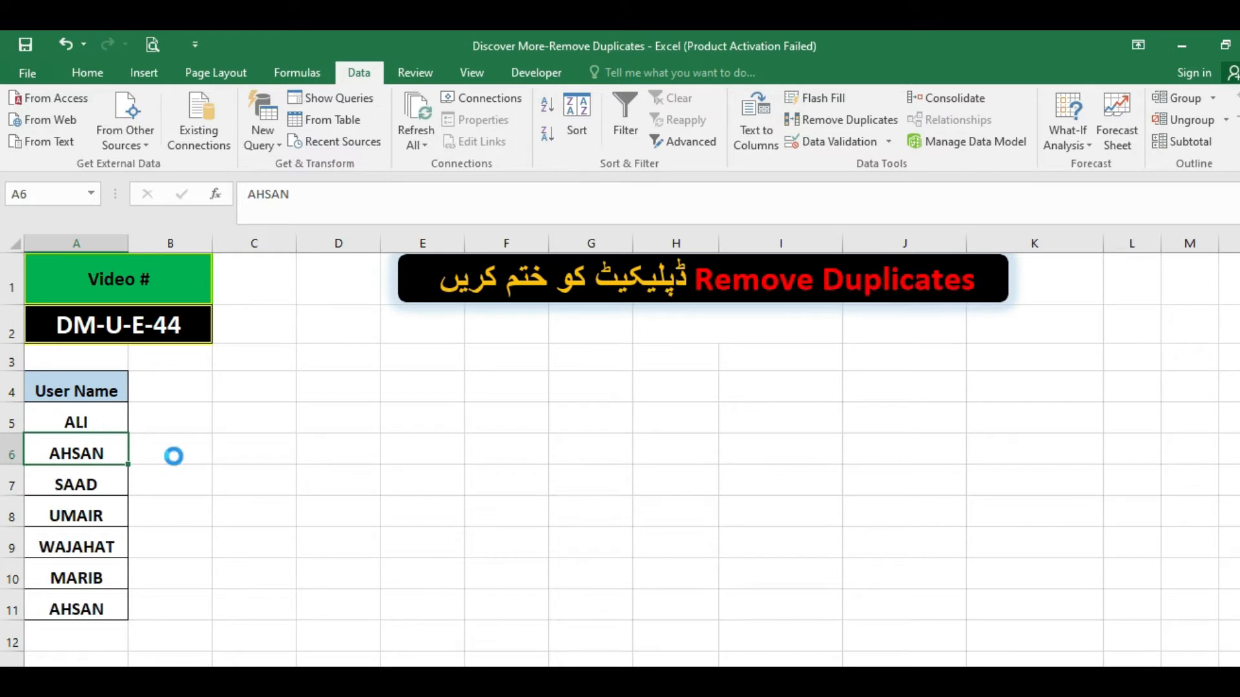
# Enter a COUNTIF formula in B5 that counts occurrences of the user name from A6 within A5:A11.
pyautogui.click(152, 429)
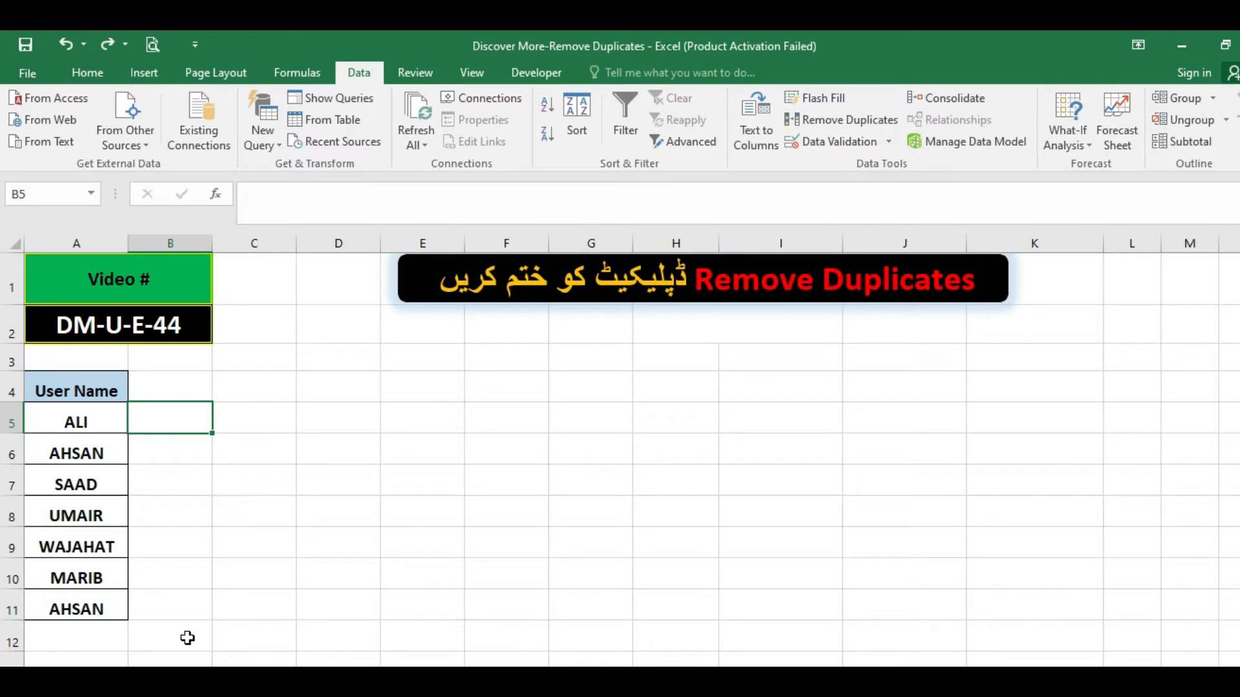
pyautogui.write('=count')
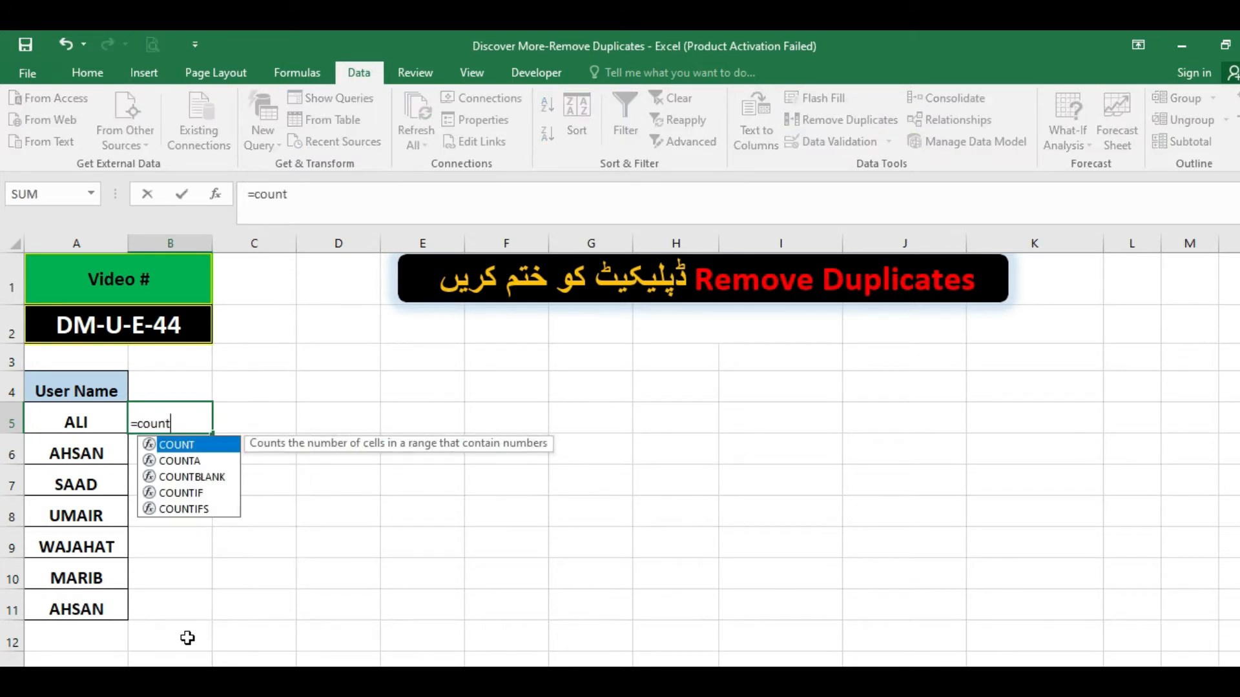
pyautogui.write('if(')
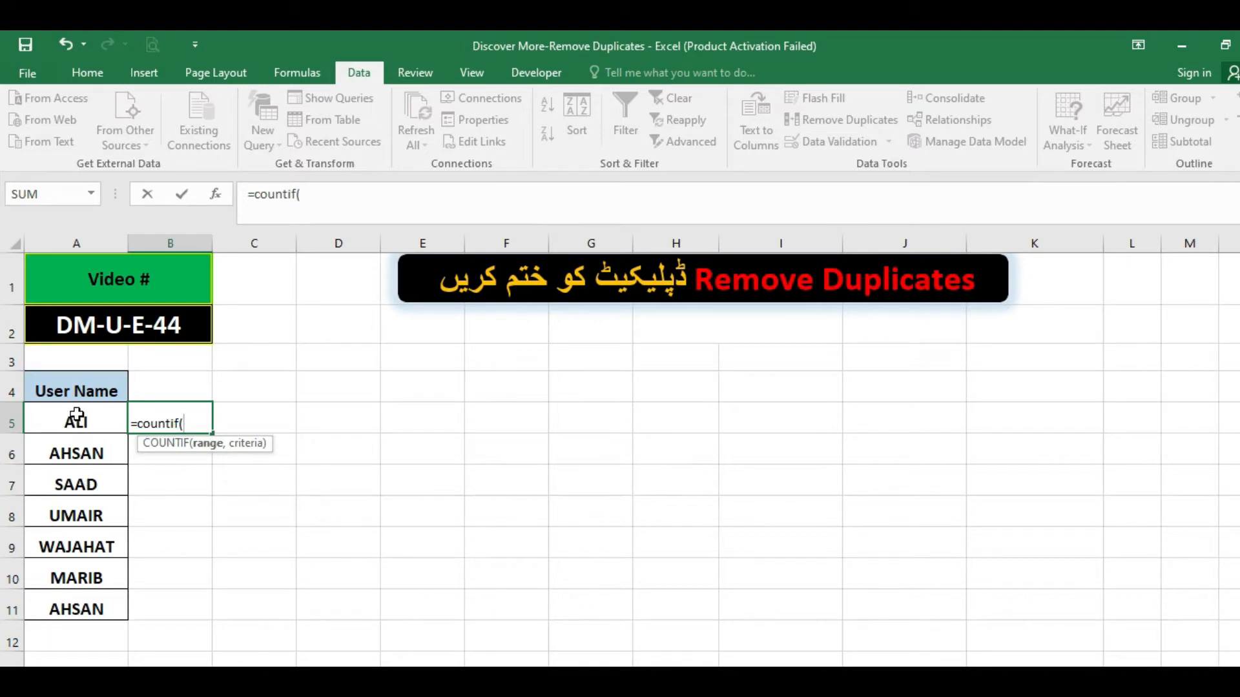
pyautogui.moveTo(76, 433); pyautogui.dragTo(60, 606)
pyautogui.write(',')
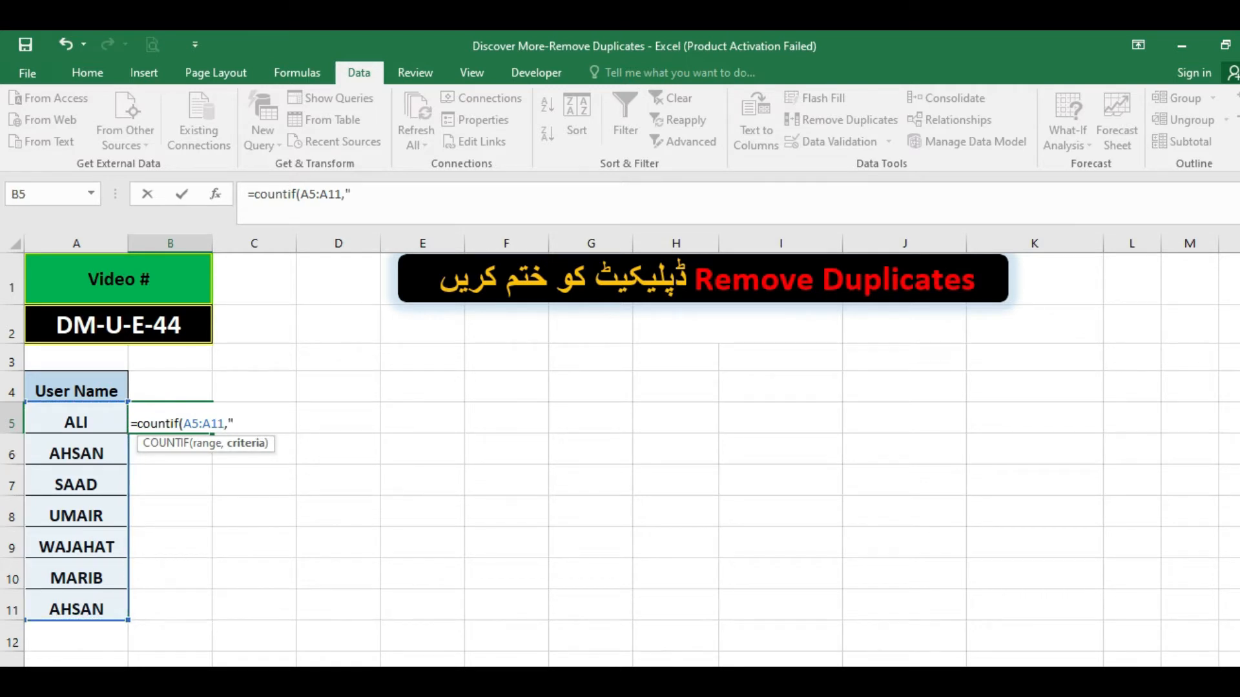
pyautogui.write('"AHSAN')
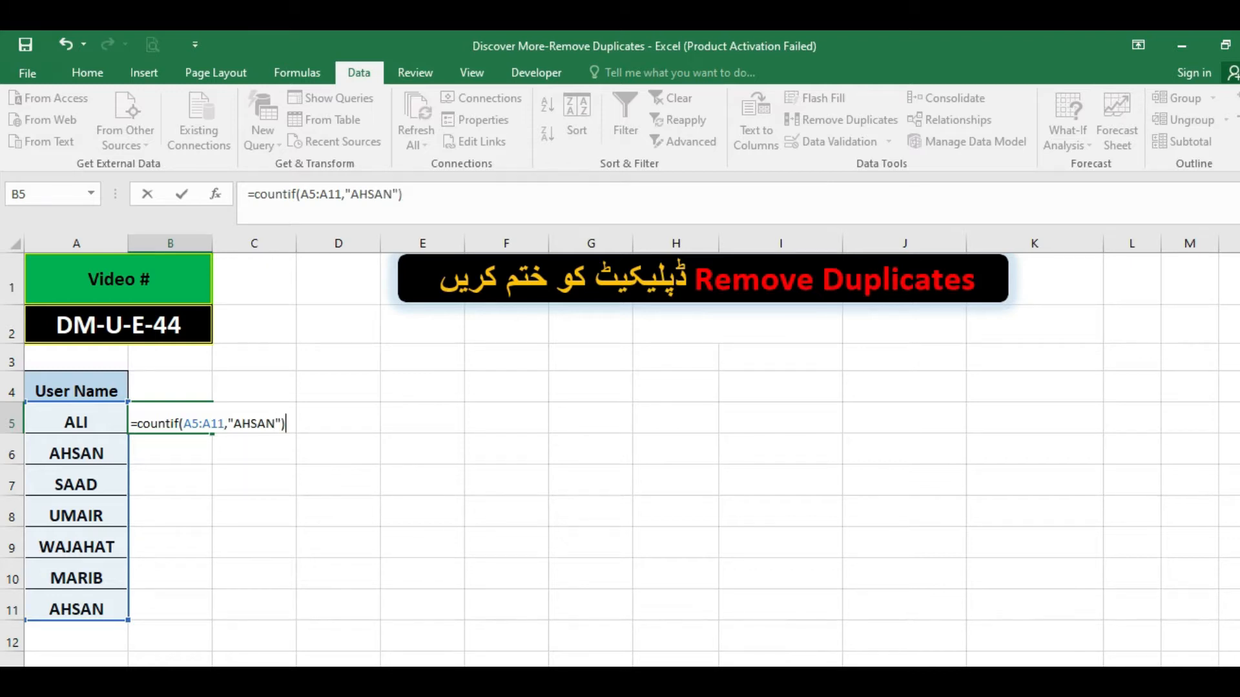
pyautogui.press('Return')
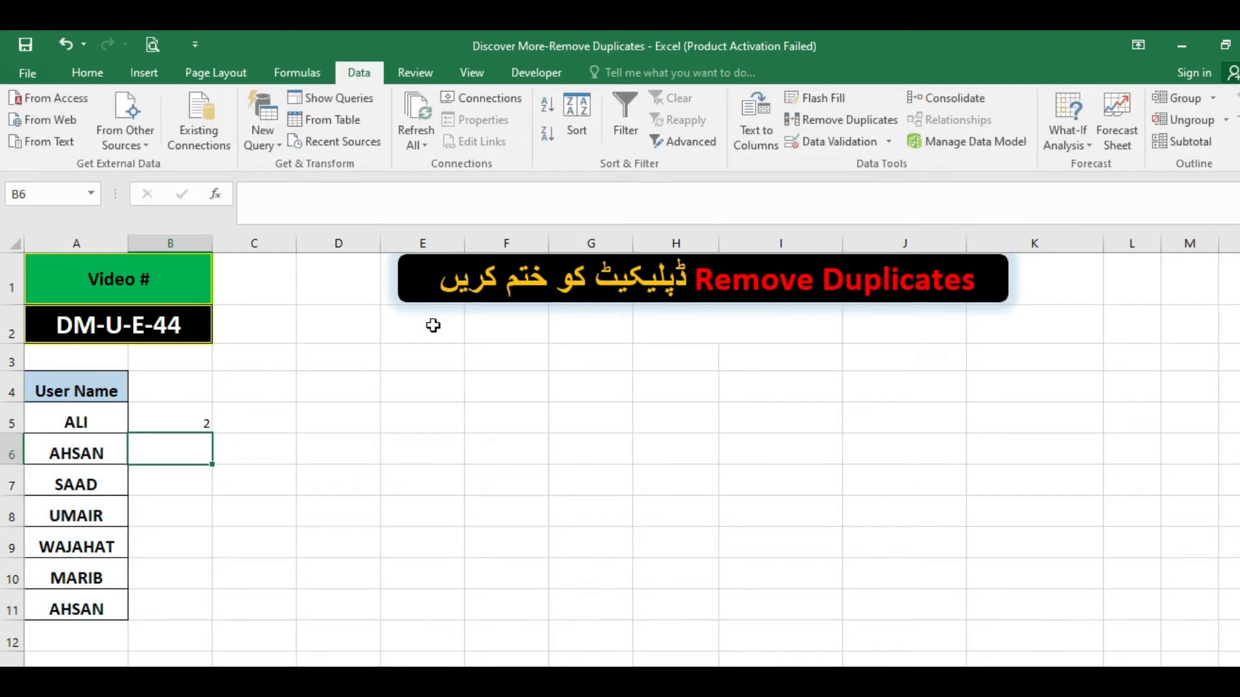
# Review the COUNTIF formula in B5 and the cells down to B11 beside the name list.
pyautogui.click(181, 417)
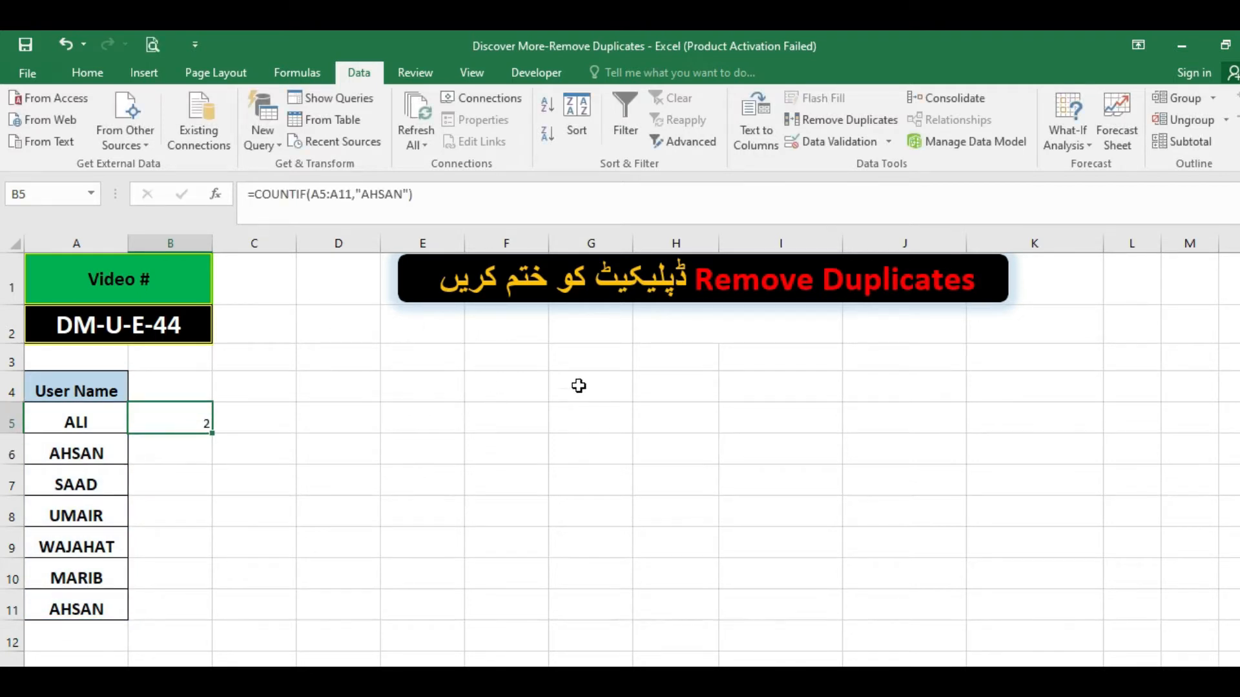
pyautogui.click(188, 484)
pyautogui.click(188, 428)
pyautogui.moveTo(188, 429); pyautogui.dragTo(183, 595)
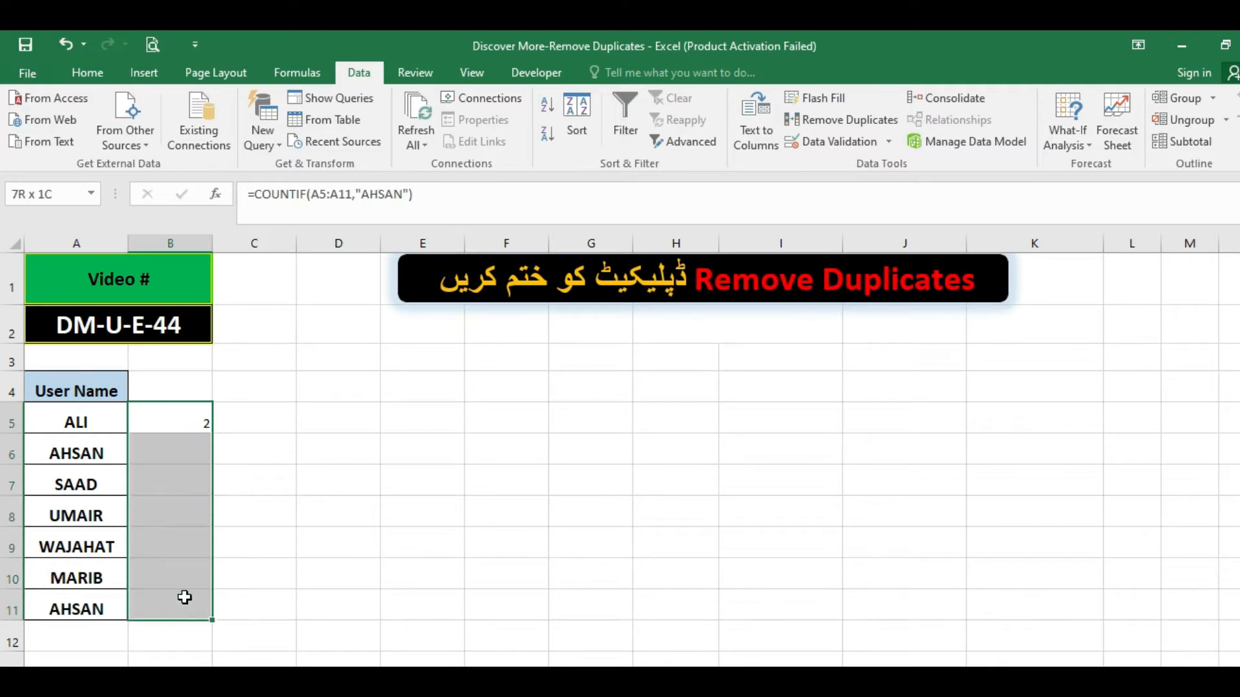
pyautogui.click(178, 484)
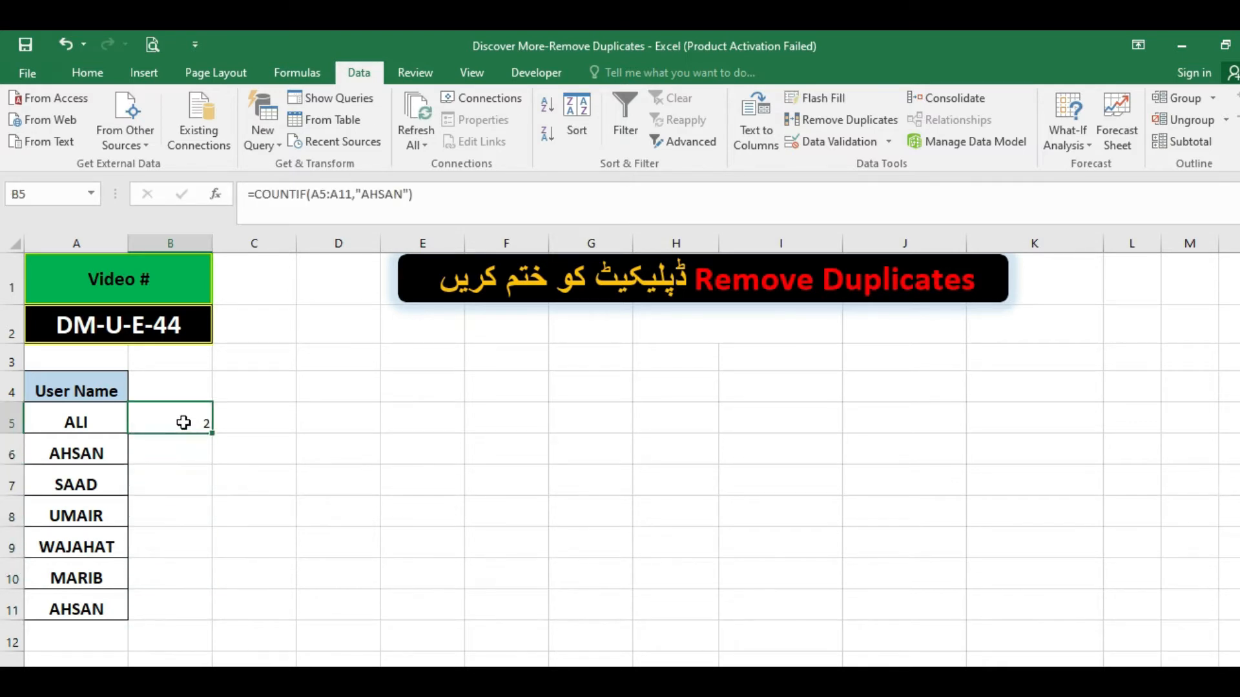
pyautogui.moveTo(177, 420); pyautogui.dragTo(176, 591)
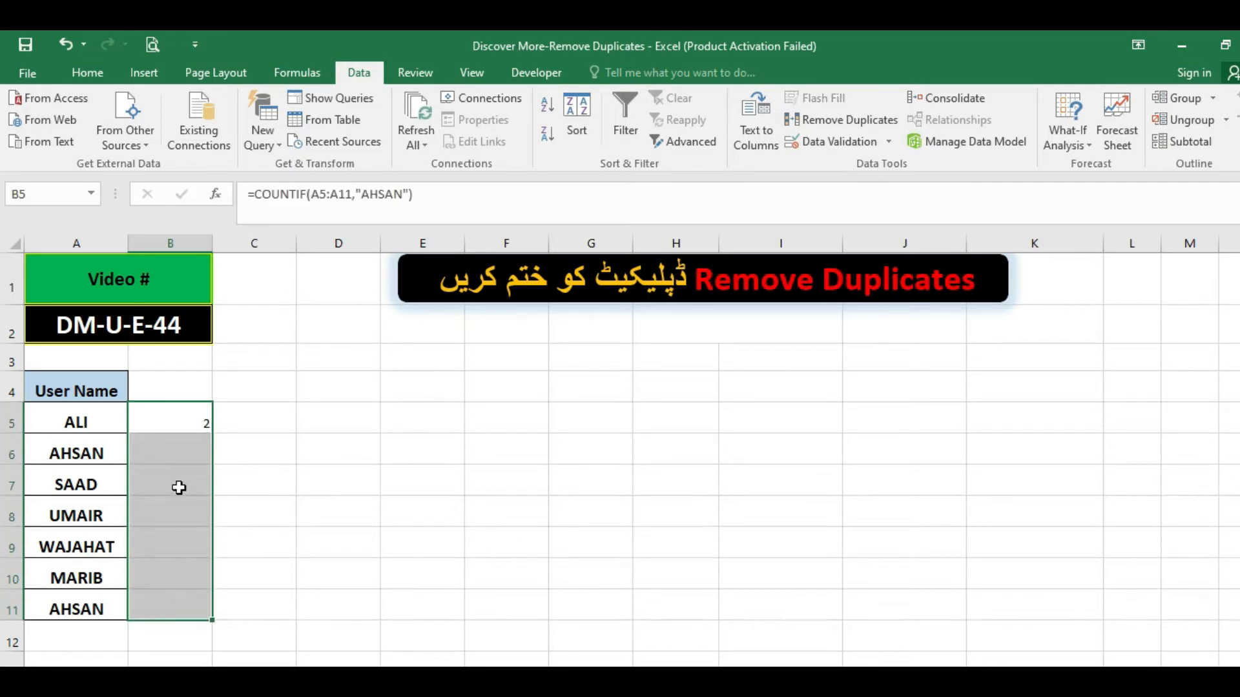
pyautogui.click(171, 450)
pyautogui.click(170, 424)
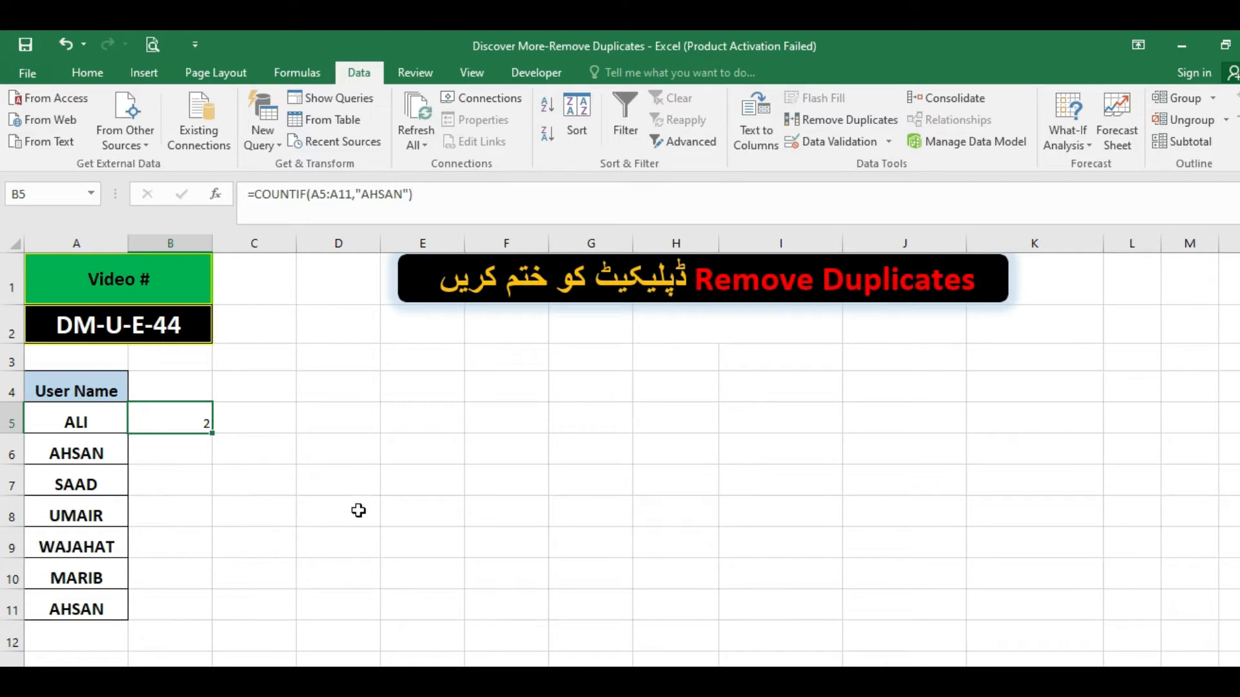
pyautogui.click(194, 497)
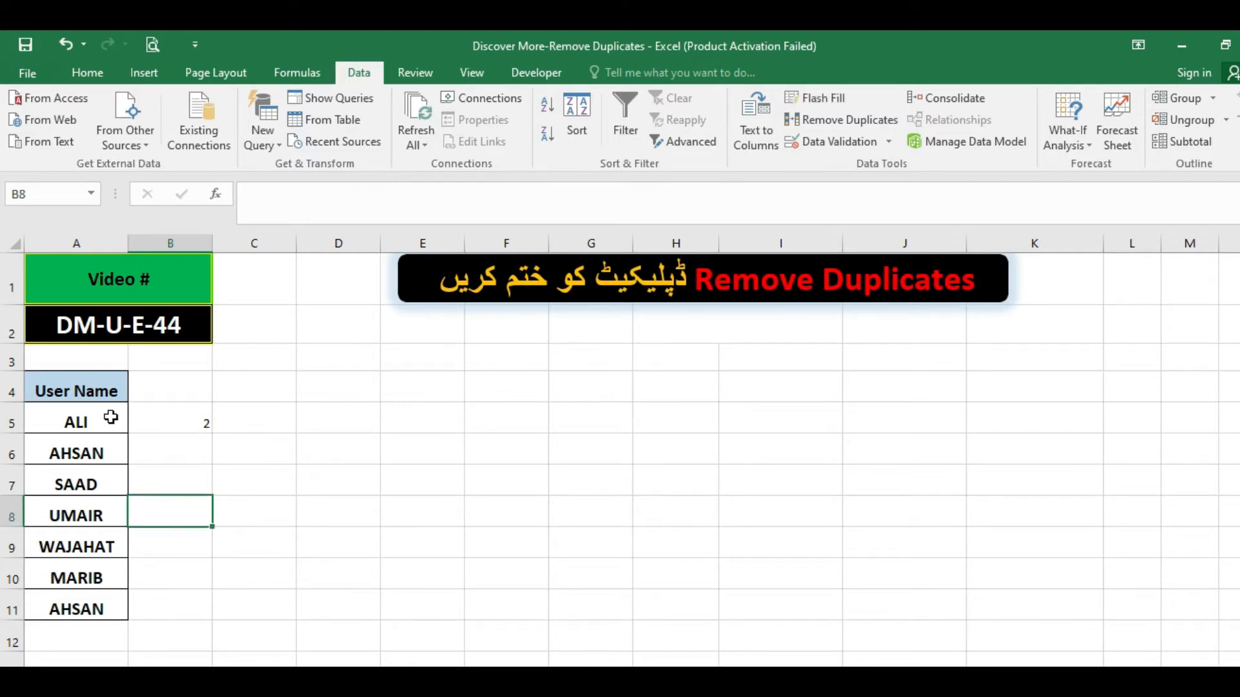
# Highlight duplicate values in A5:A11 with conditional formatting, using Light Red Fill with Dark Red Text.
pyautogui.moveTo(113, 420); pyautogui.dragTo(102, 600)
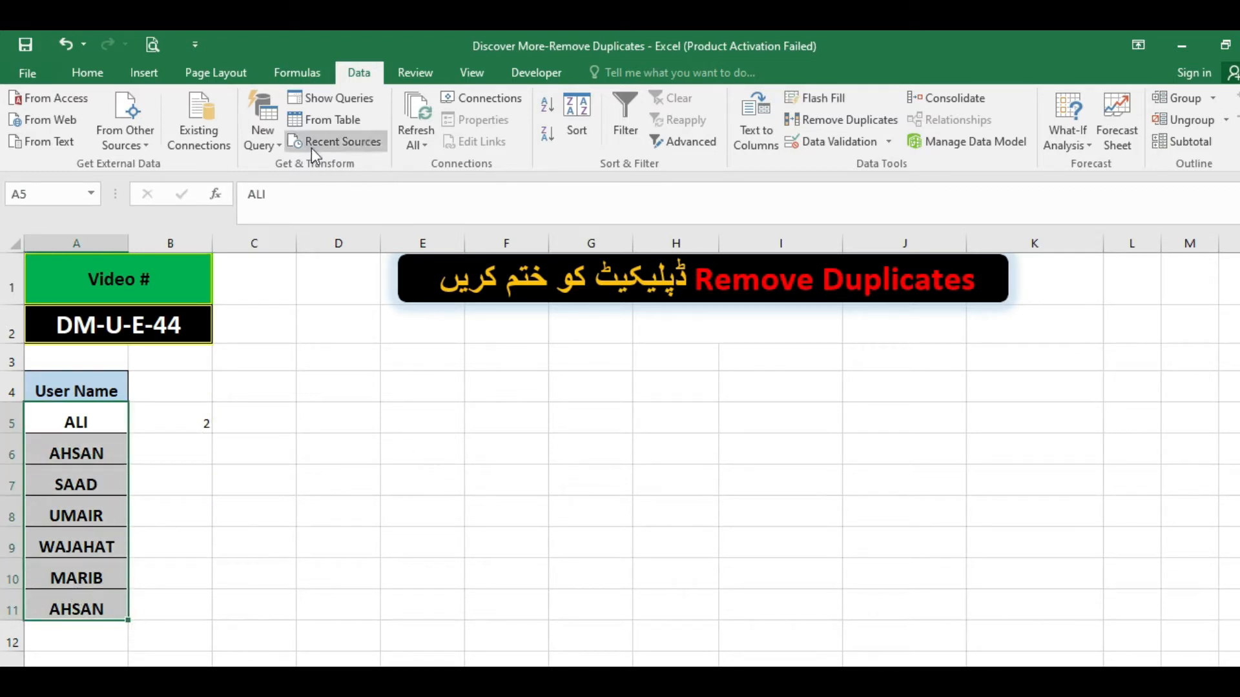
pyautogui.click(97, 73)
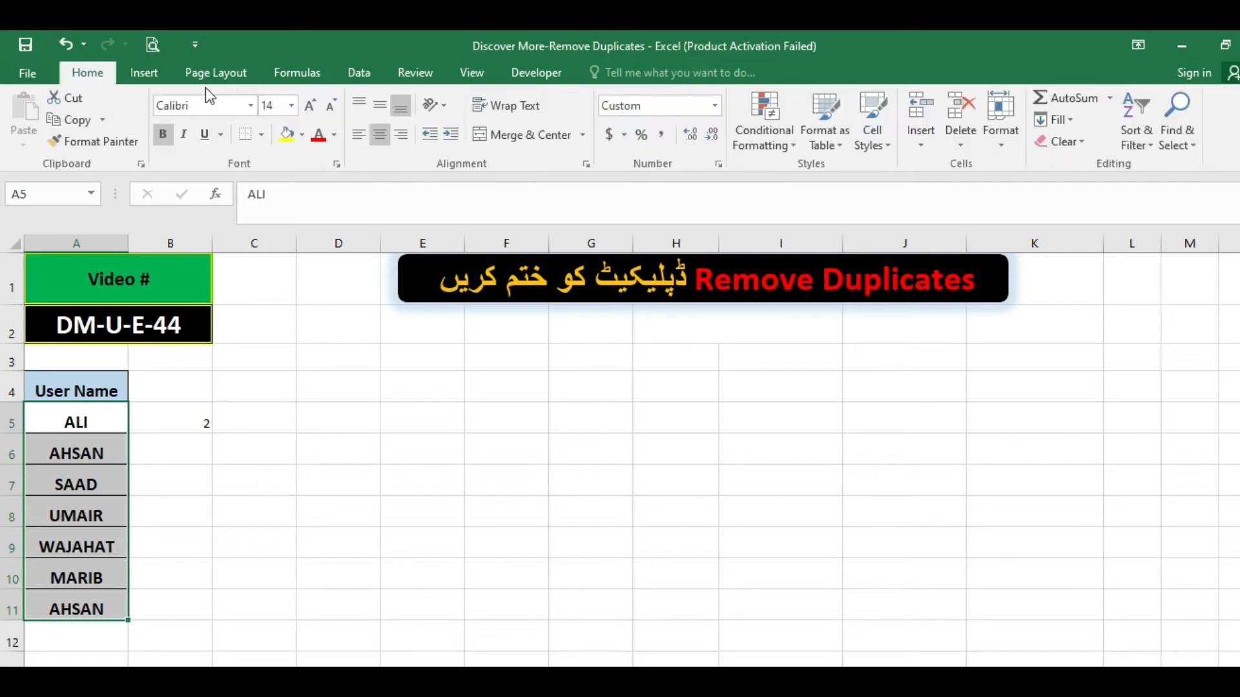
pyautogui.click(779, 141)
pyautogui.moveTo(784, 169)
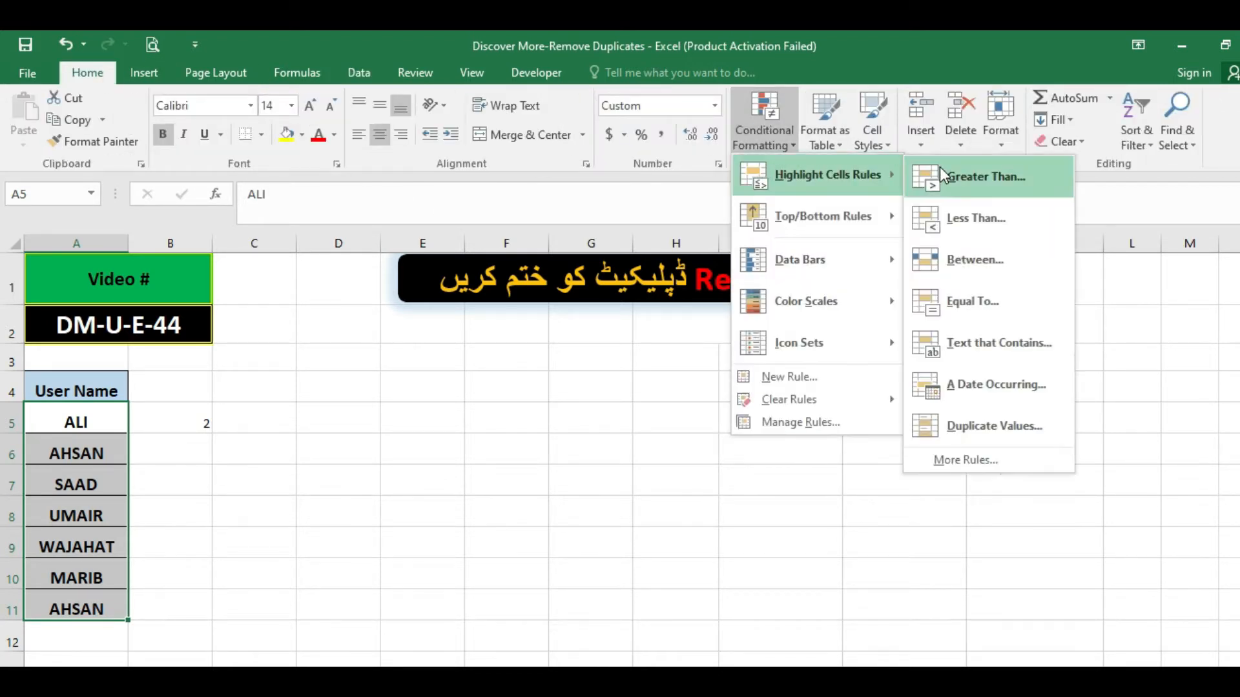
pyautogui.click(973, 425)
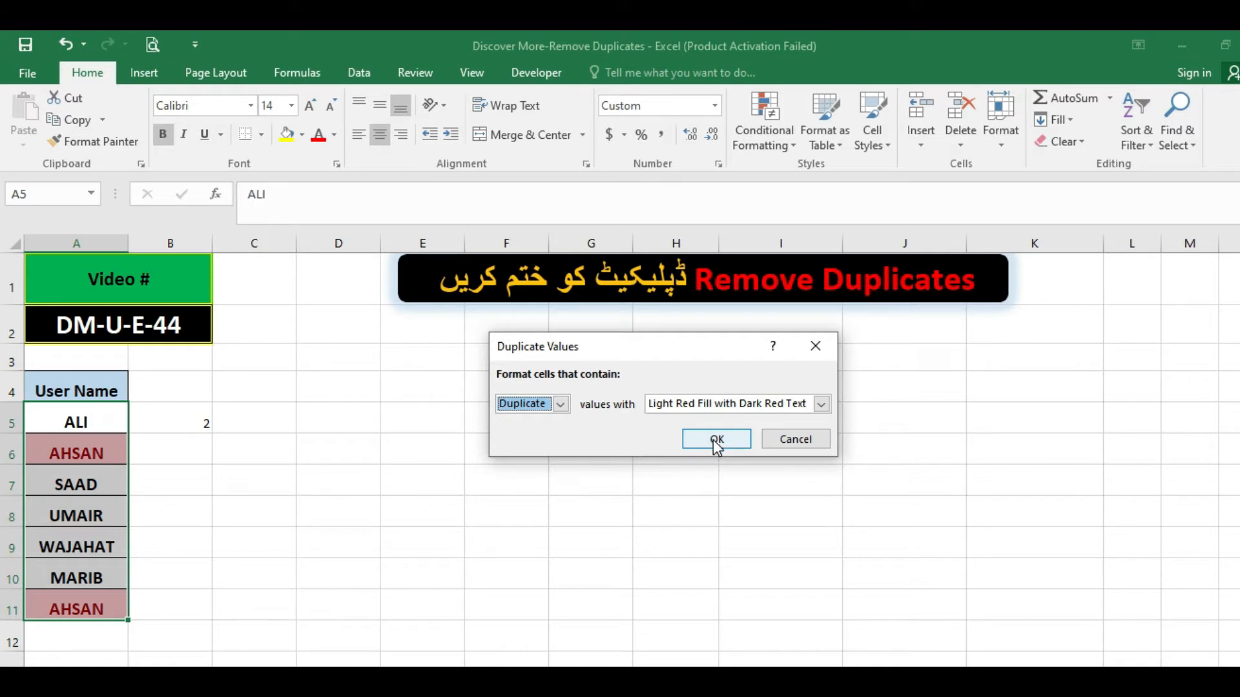
pyautogui.click(716, 441)
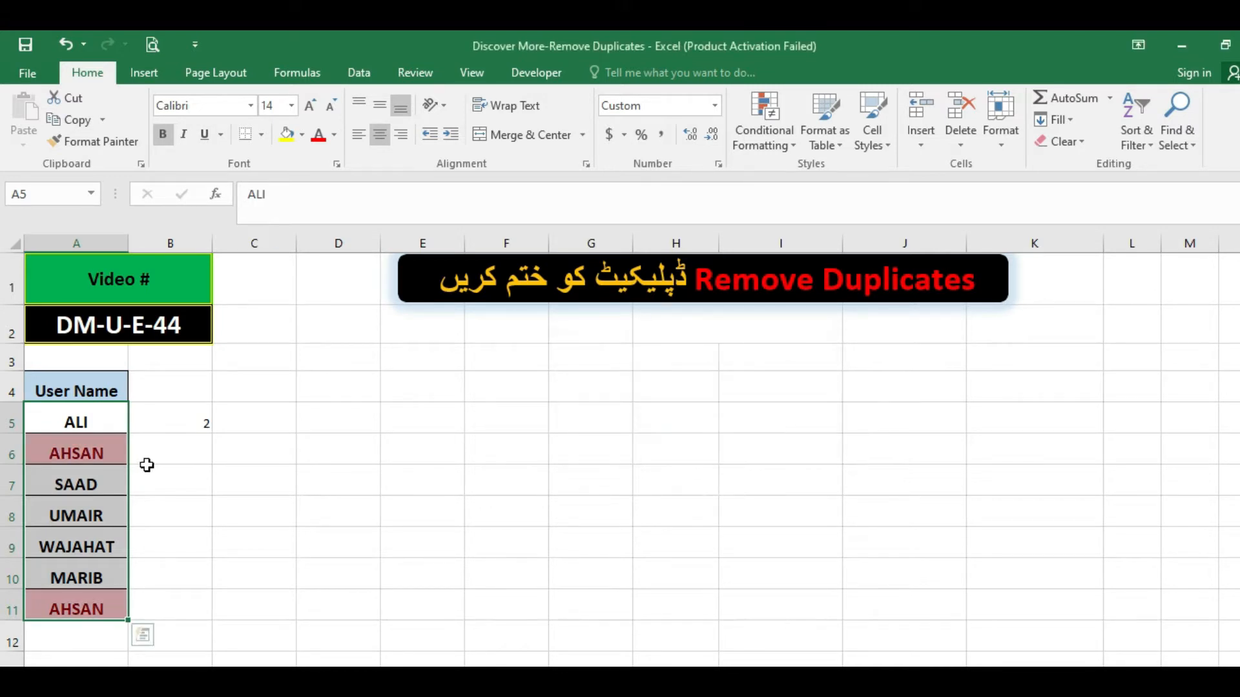
pyautogui.click(175, 443)
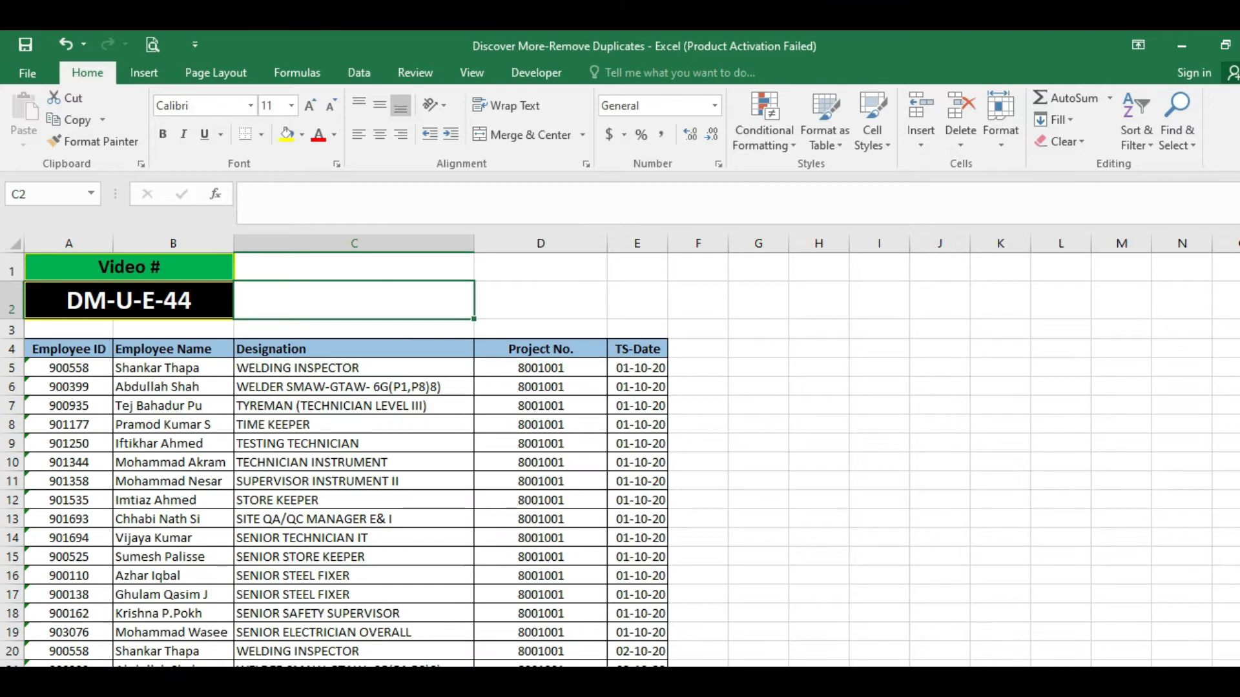
# Look through the employee table's ID, name and designation columns for entries repeated across the dates.
pyautogui.click(230, 481)
pyautogui.scroll(-2, 234, 481)
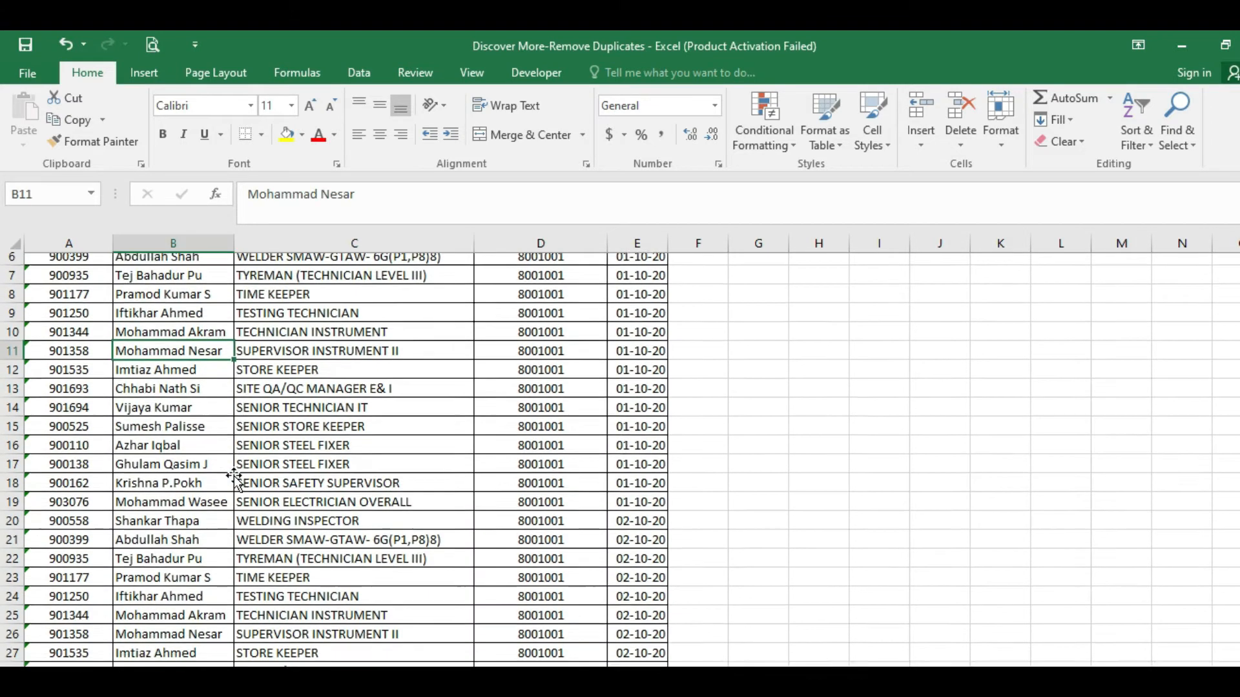
pyautogui.scroll(2, 234, 481)
pyautogui.moveTo(74, 365); pyautogui.dragTo(78, 663)
pyautogui.click(193, 459)
pyautogui.click(303, 460)
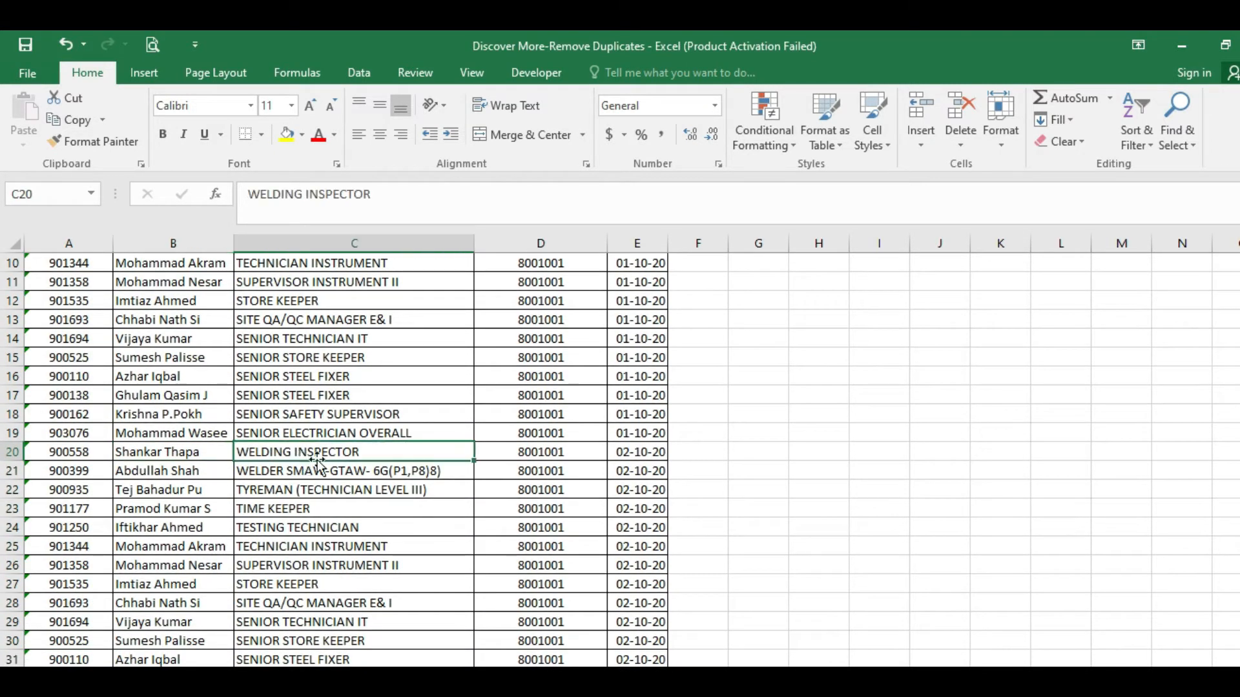
# Scan the employee table down to row 108 for employees repeated across project numbers and timesheet dates.
pyautogui.scroll(3, 461, 497)
pyautogui.click(514, 366)
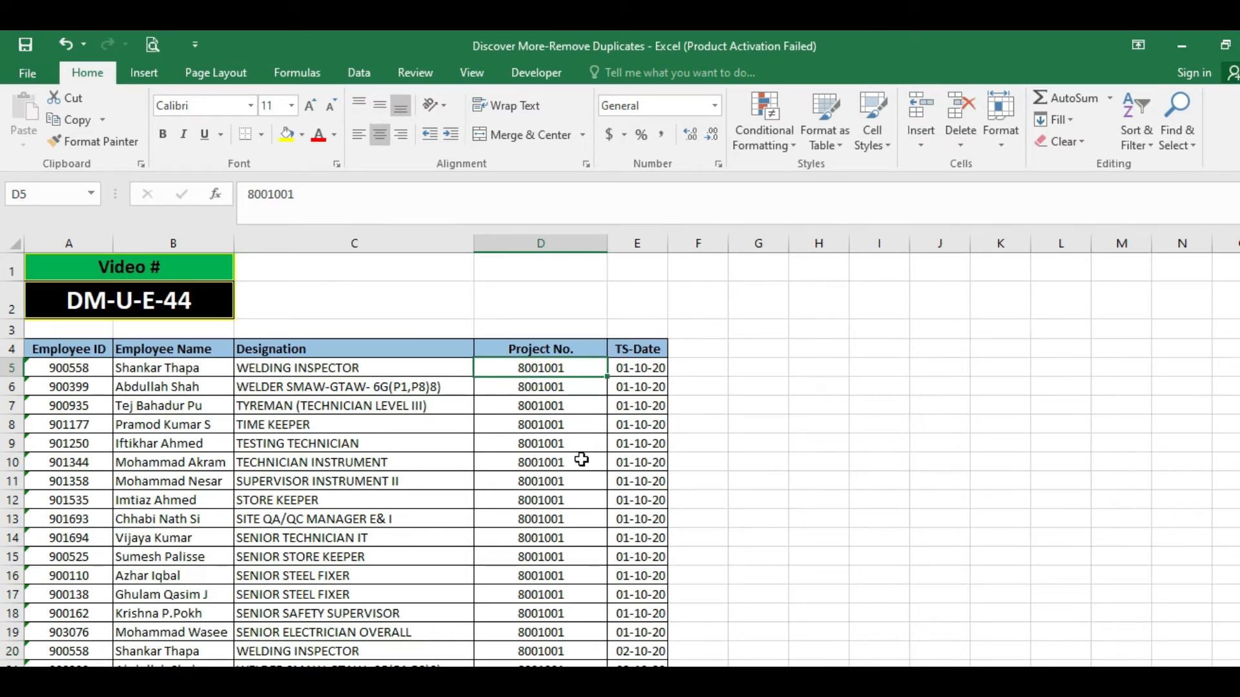
pyautogui.scroll(-5, 618, 424)
pyautogui.scroll(5, 623, 422)
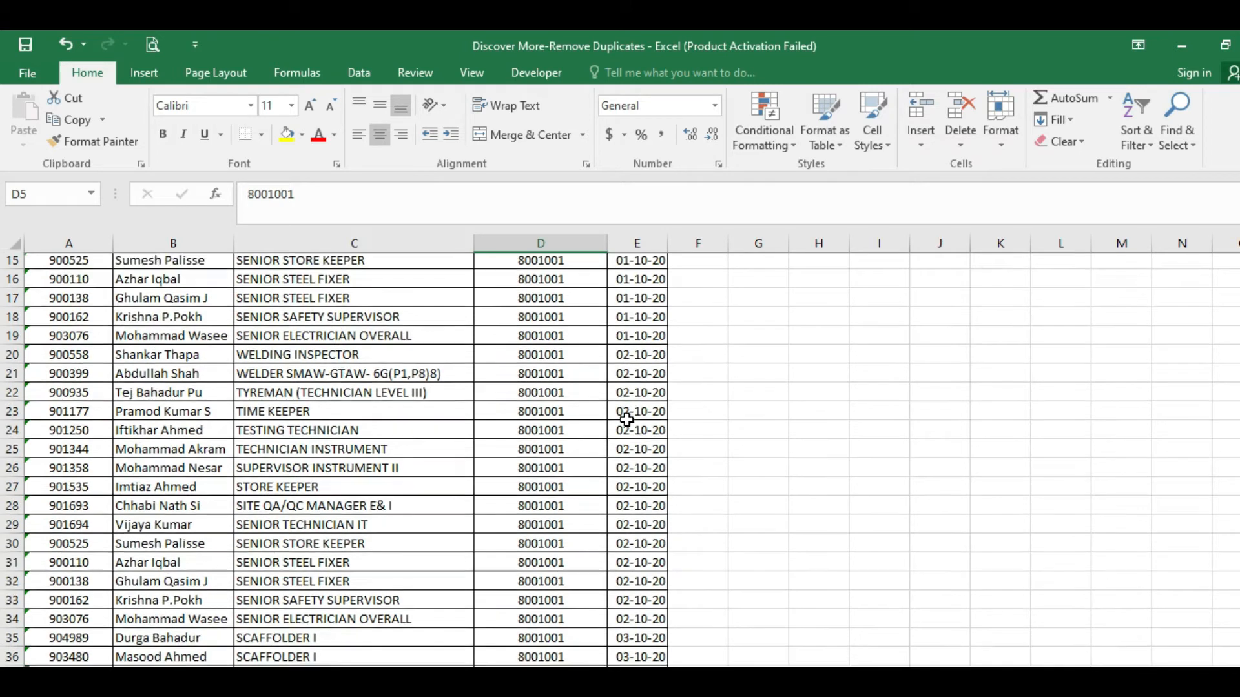
pyautogui.click(189, 389)
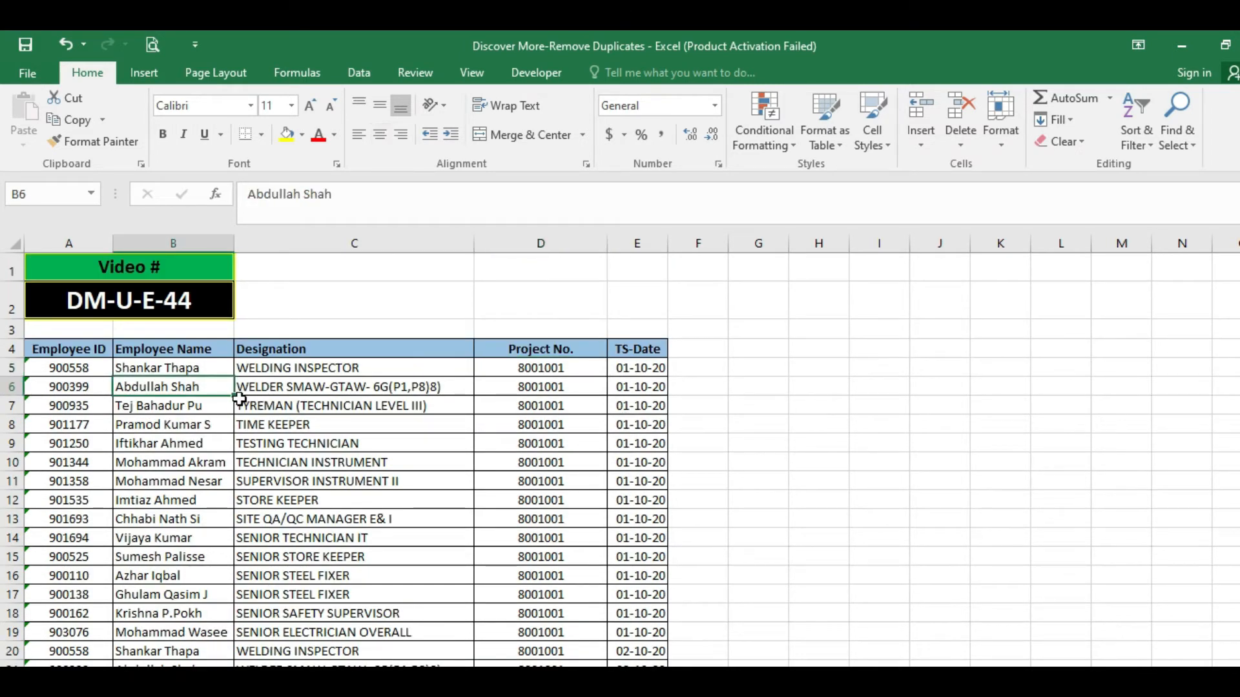
pyautogui.scroll(-7, 265, 446)
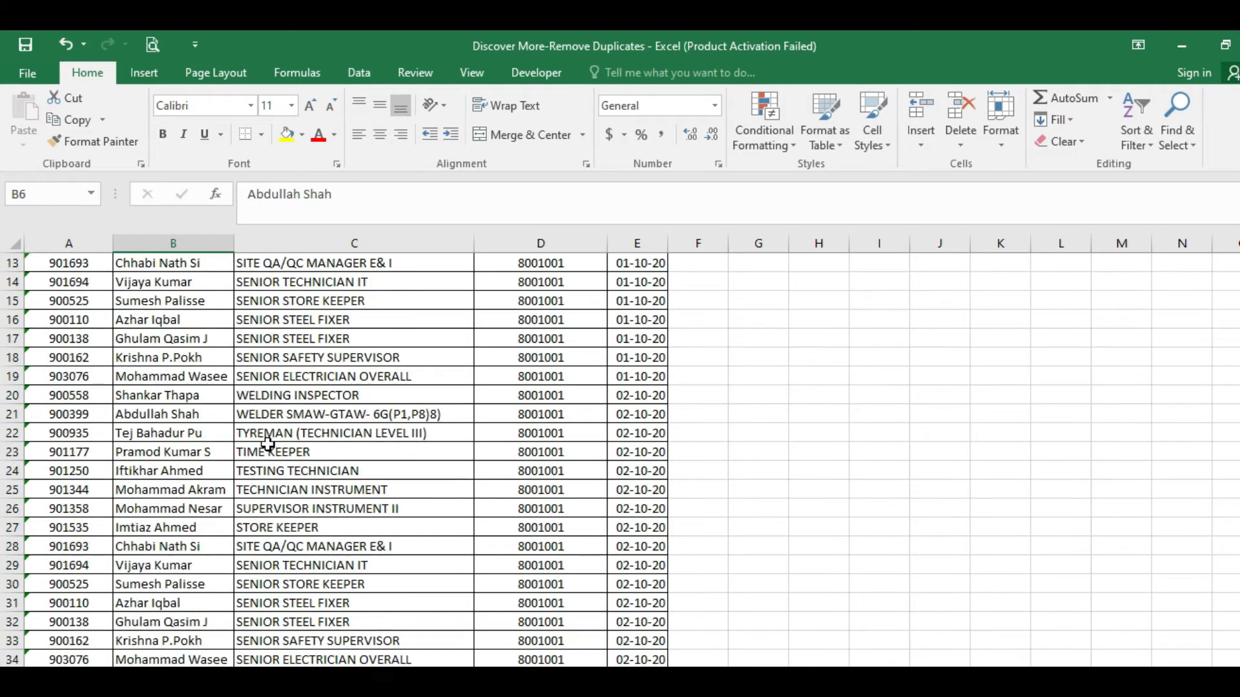
pyautogui.scroll(7, 262, 447)
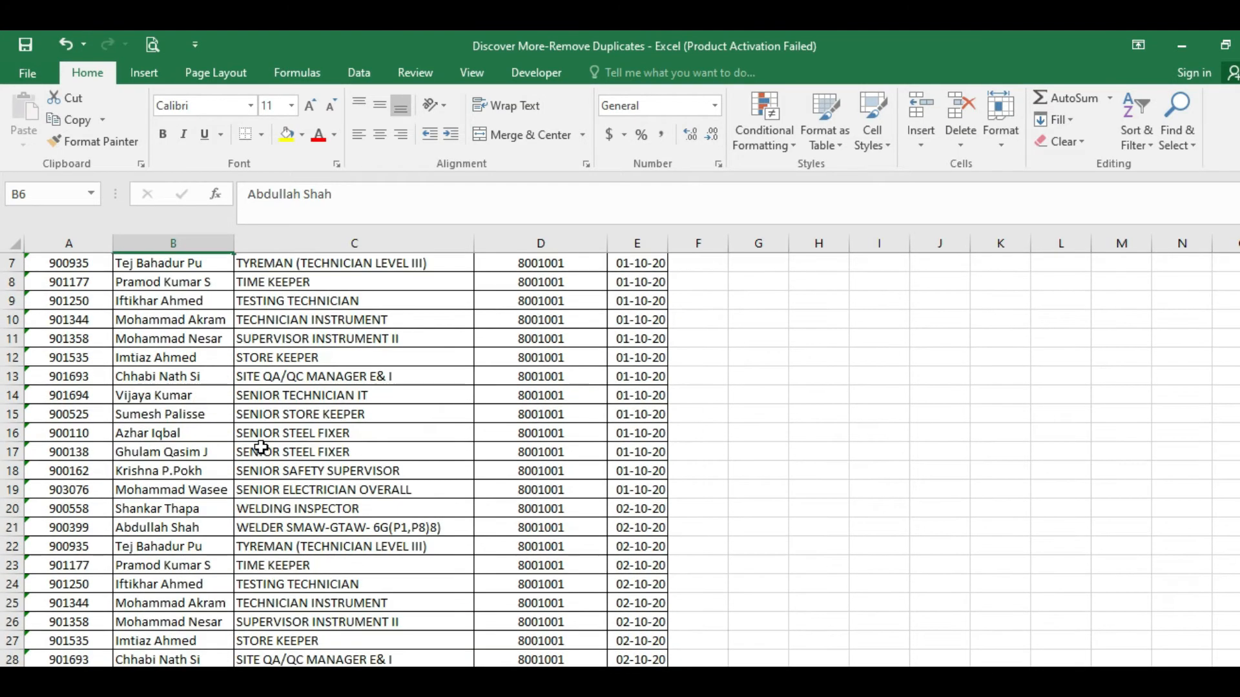
pyautogui.scroll(-1, 440, 471)
pyautogui.scroll(-8, 428, 469)
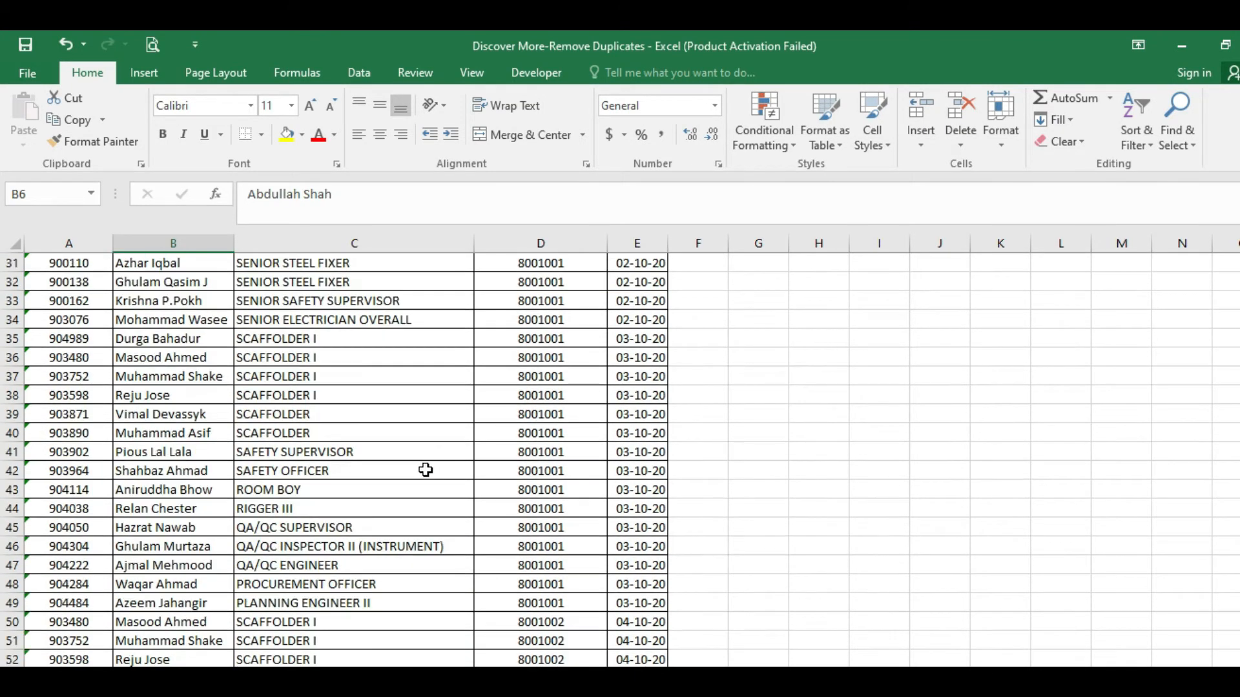
pyautogui.scroll(-2, 632, 457)
pyautogui.scroll(-14, 632, 457)
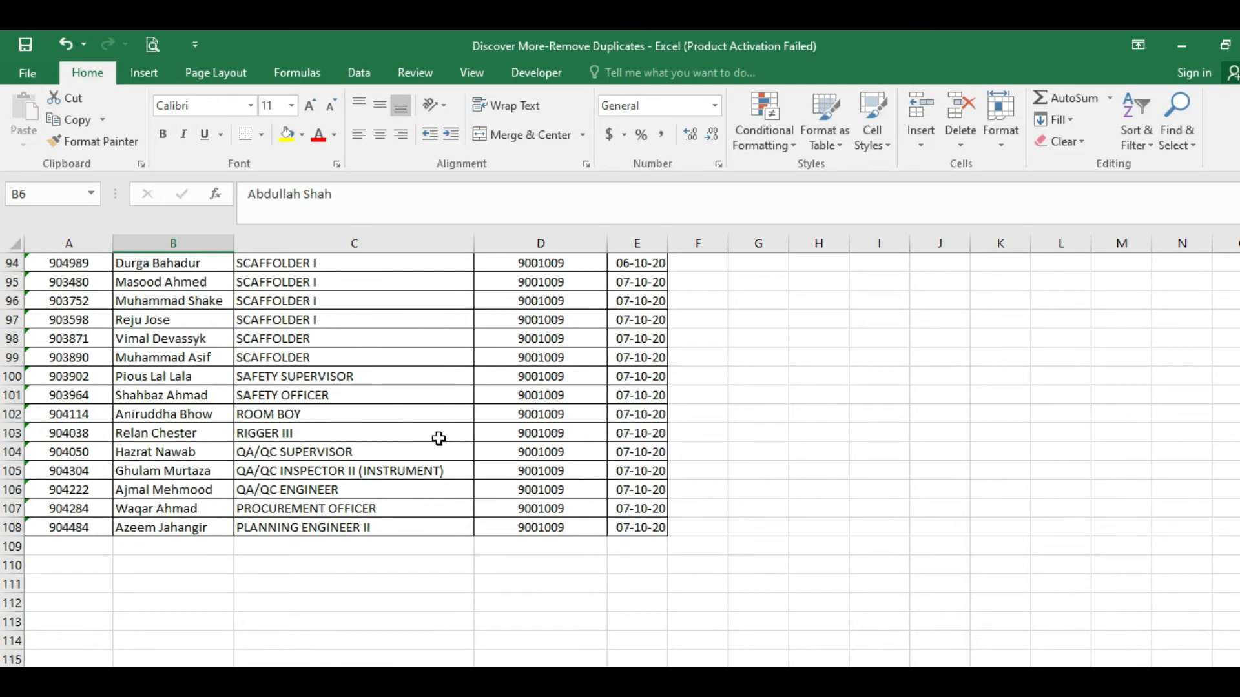
pyautogui.scroll(2, 245, 452)
pyautogui.scroll(20, 245, 452)
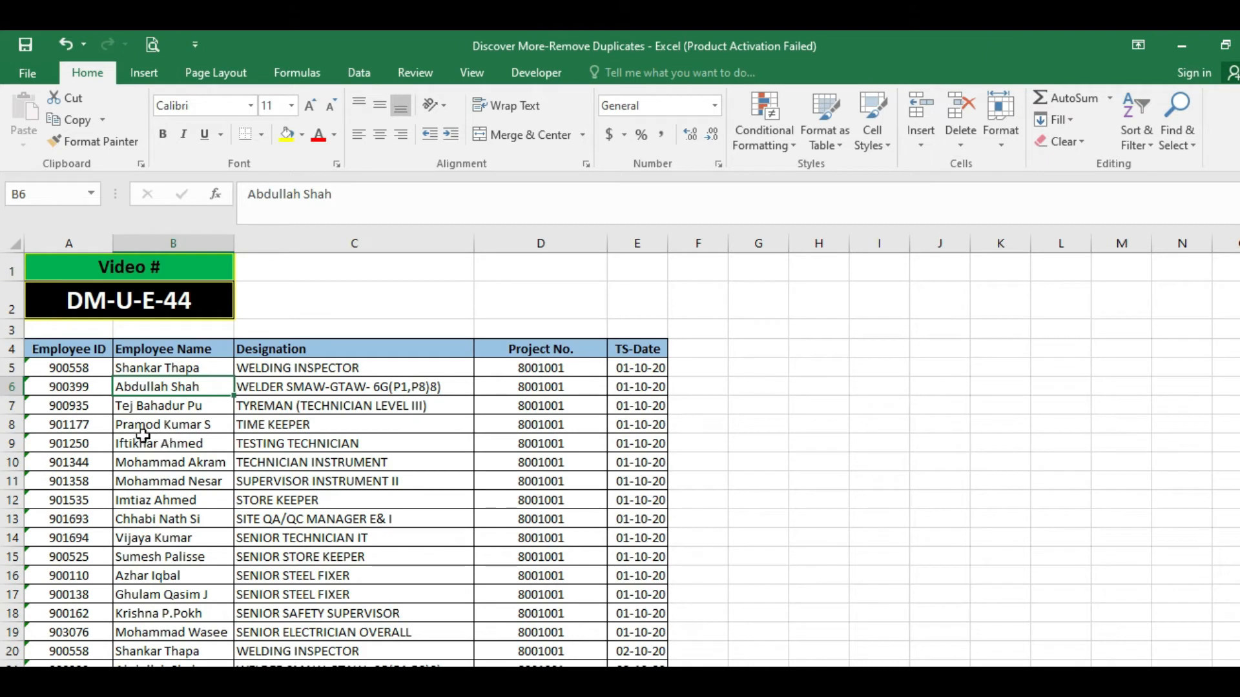
# Review the employee table's columns from Employee ID to TS-Date as the fields to compare for duplicates.
pyautogui.click(65, 365)
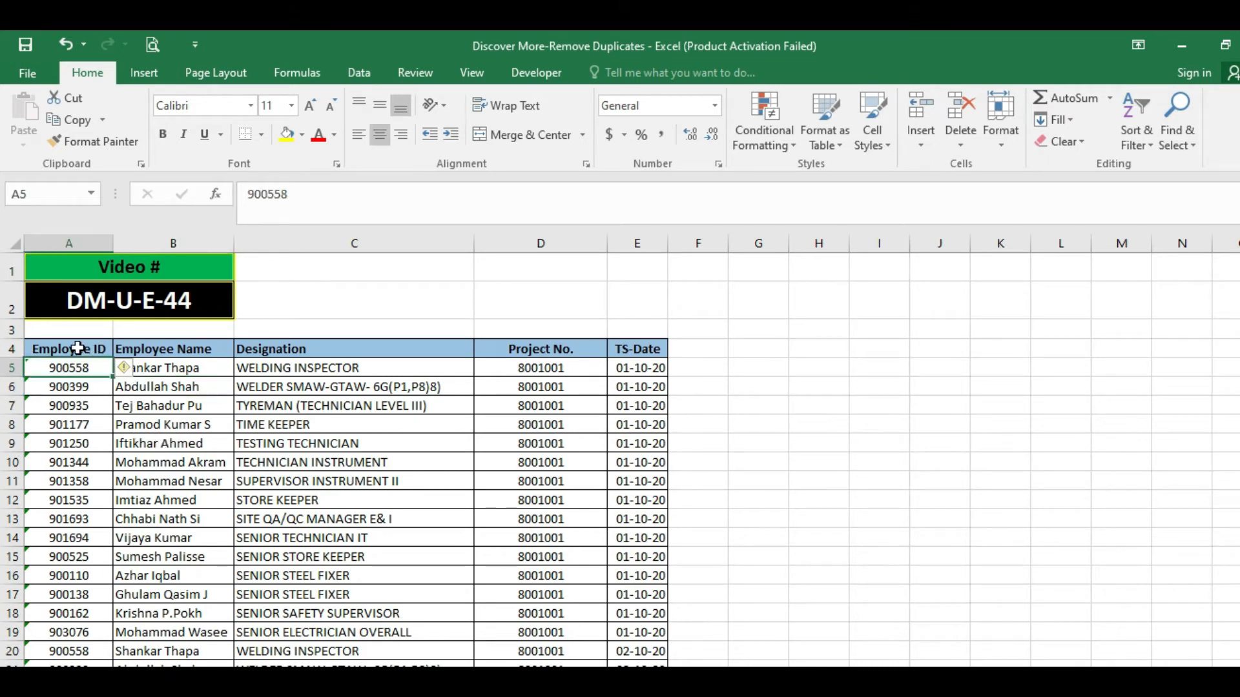
pyautogui.moveTo(70, 349)
pyautogui.mouseDown()
pyautogui.moveTo(552, 406)
pyautogui.moveTo(549, 601)
pyautogui.mouseUp()
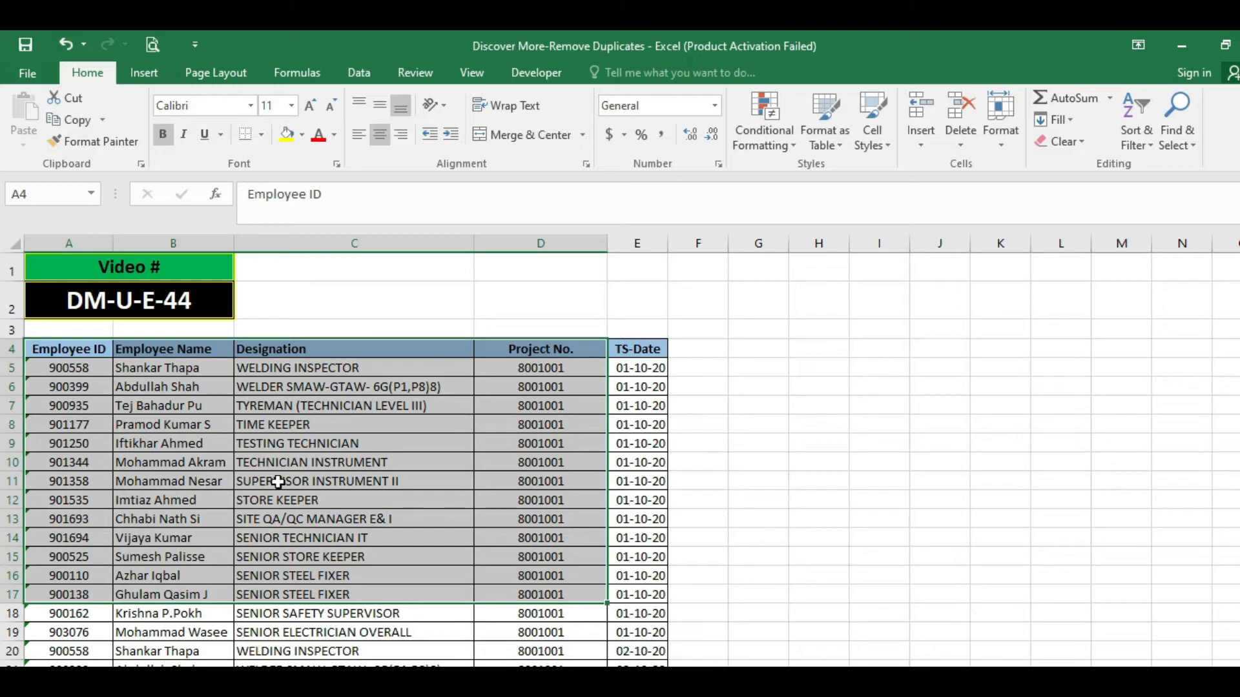
pyautogui.click(77, 425)
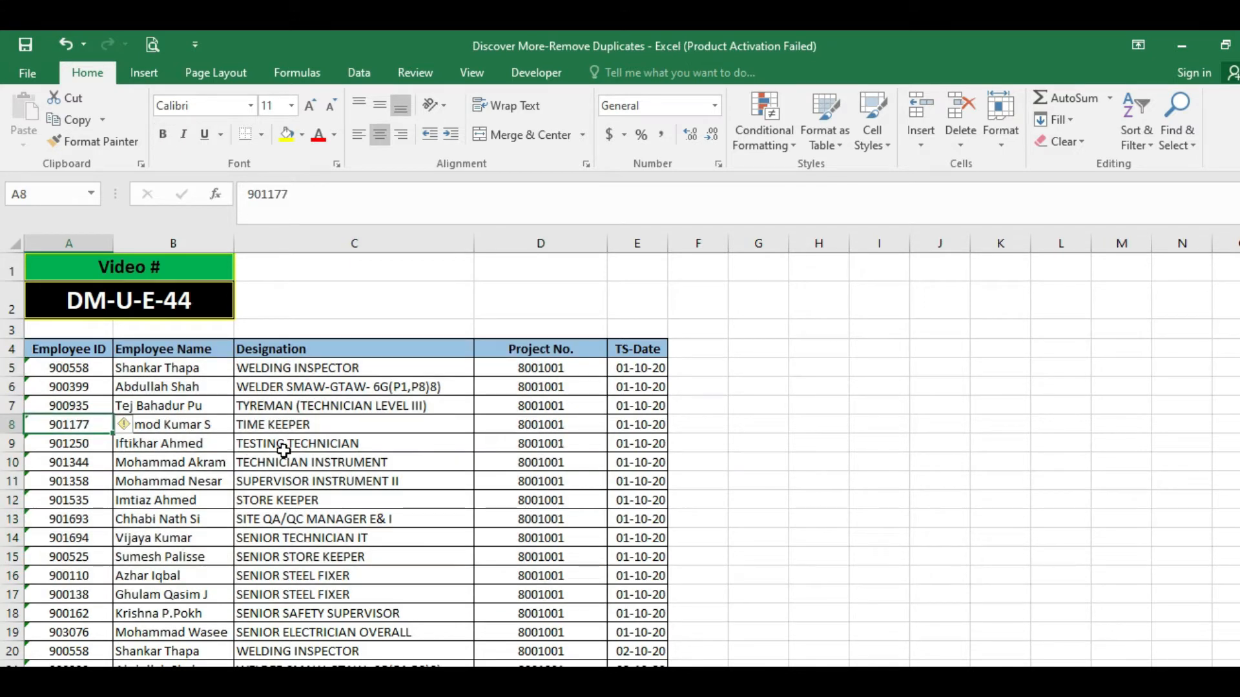
pyautogui.click(313, 440)
pyautogui.click(487, 451)
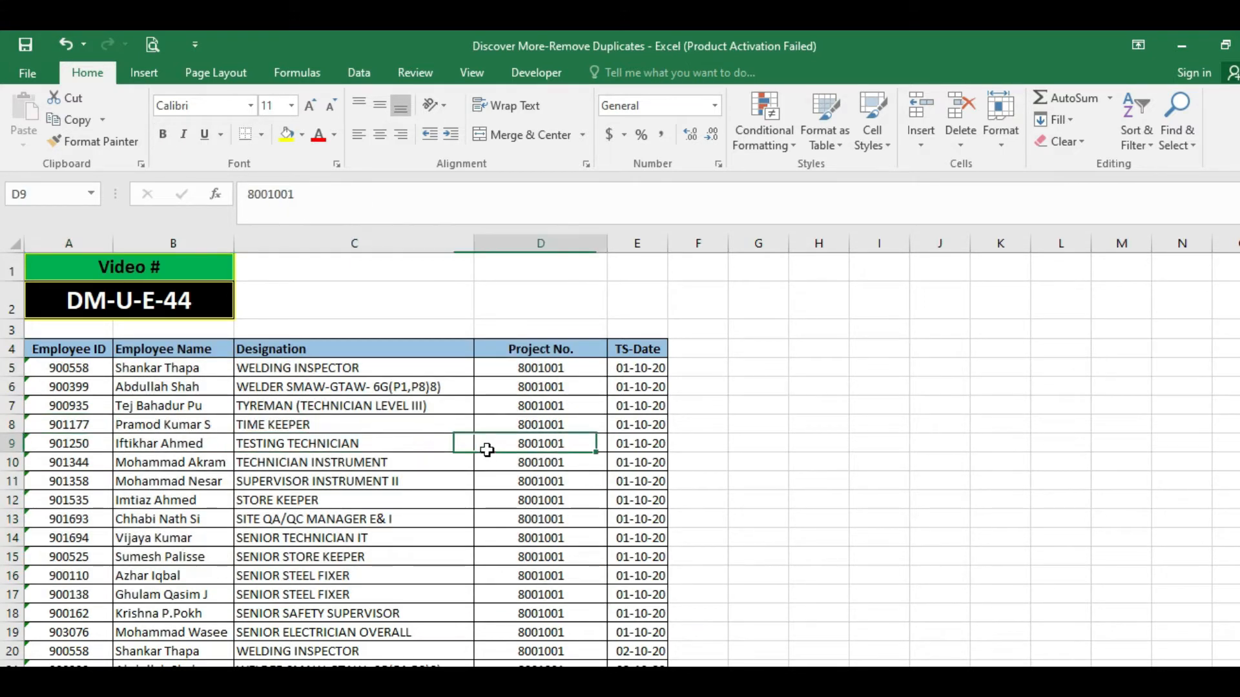
pyautogui.click(636, 443)
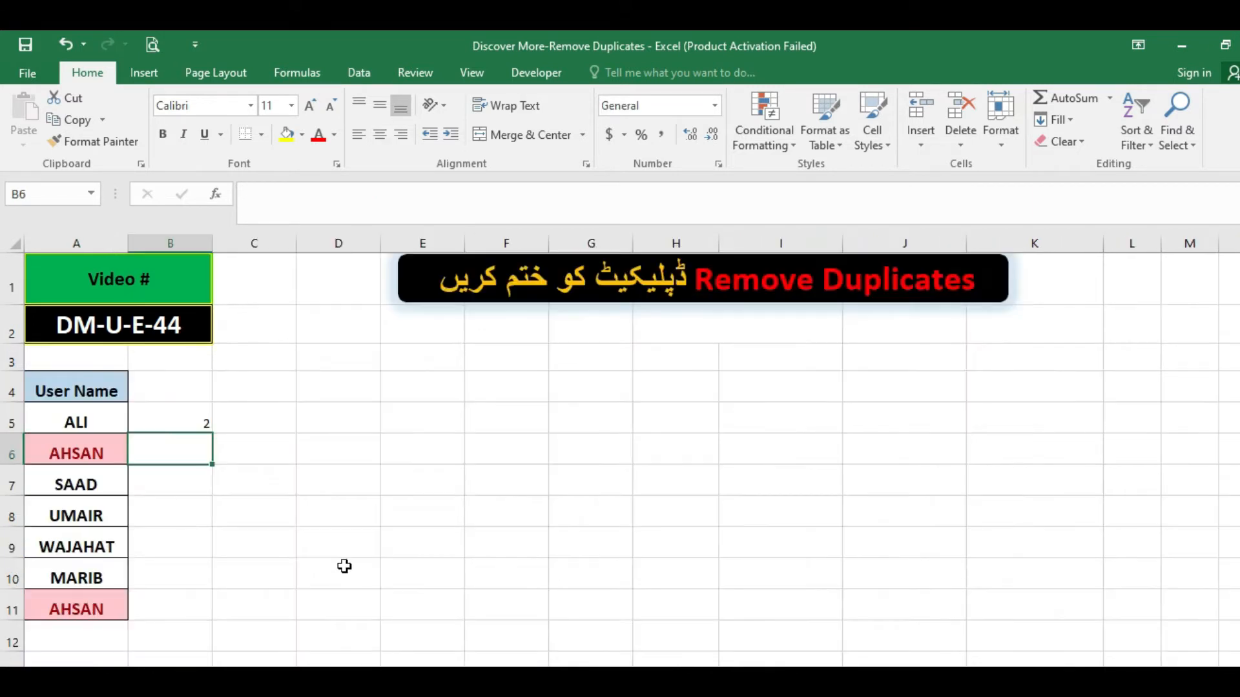
# Clear the COUNTIF formula from B5 on the User Name list sheet.
pyautogui.click(166, 502)
pyautogui.click(178, 430)
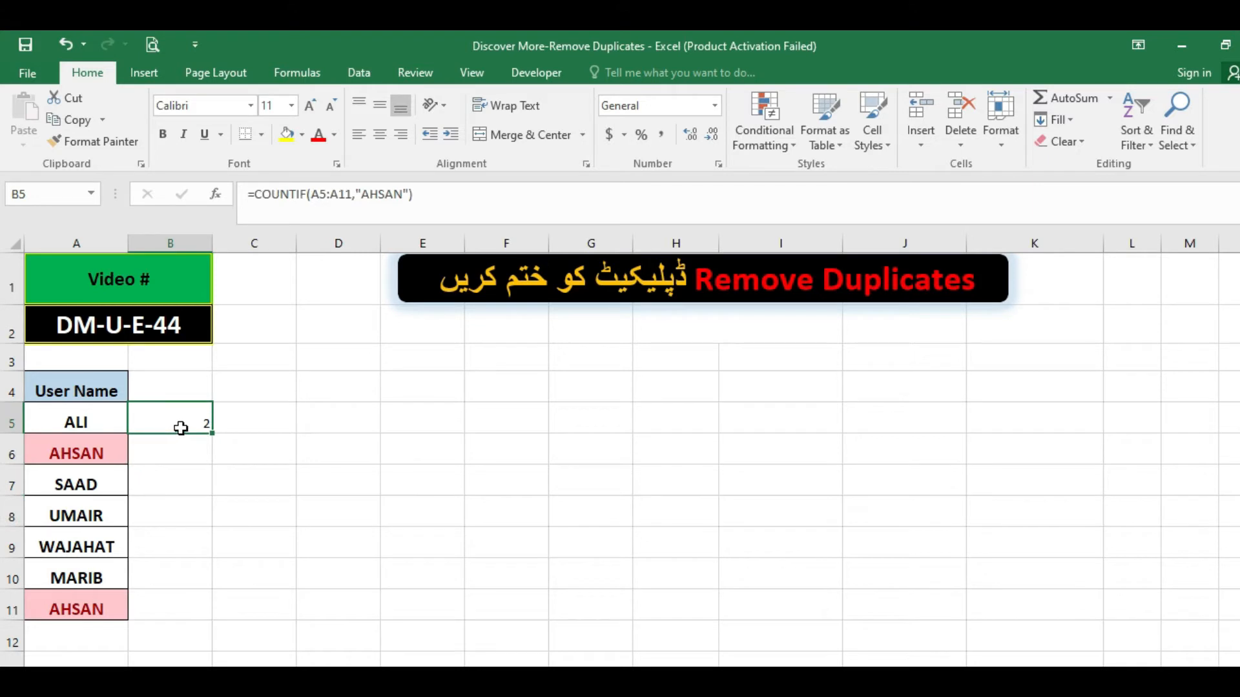
pyautogui.press('Delete')
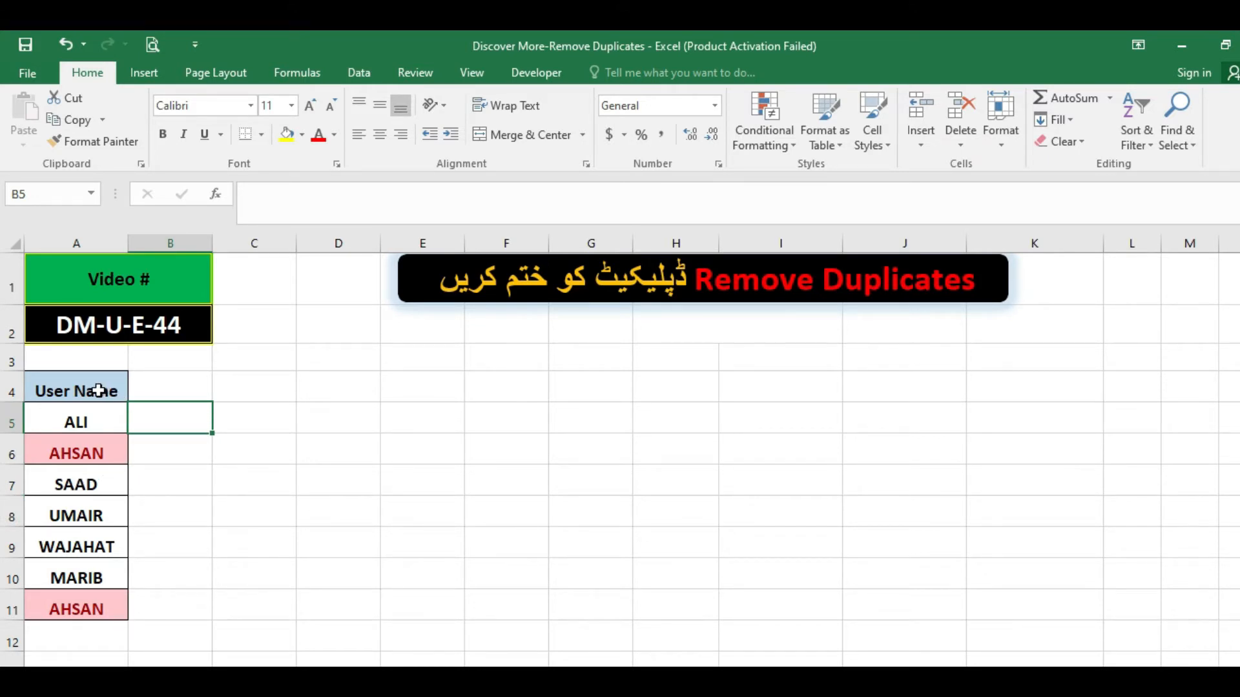
# Remove duplicates from the list in A4:A11, checking the User Name column and treating the first row as headers.
pyautogui.moveTo(109, 392); pyautogui.dragTo(111, 607)
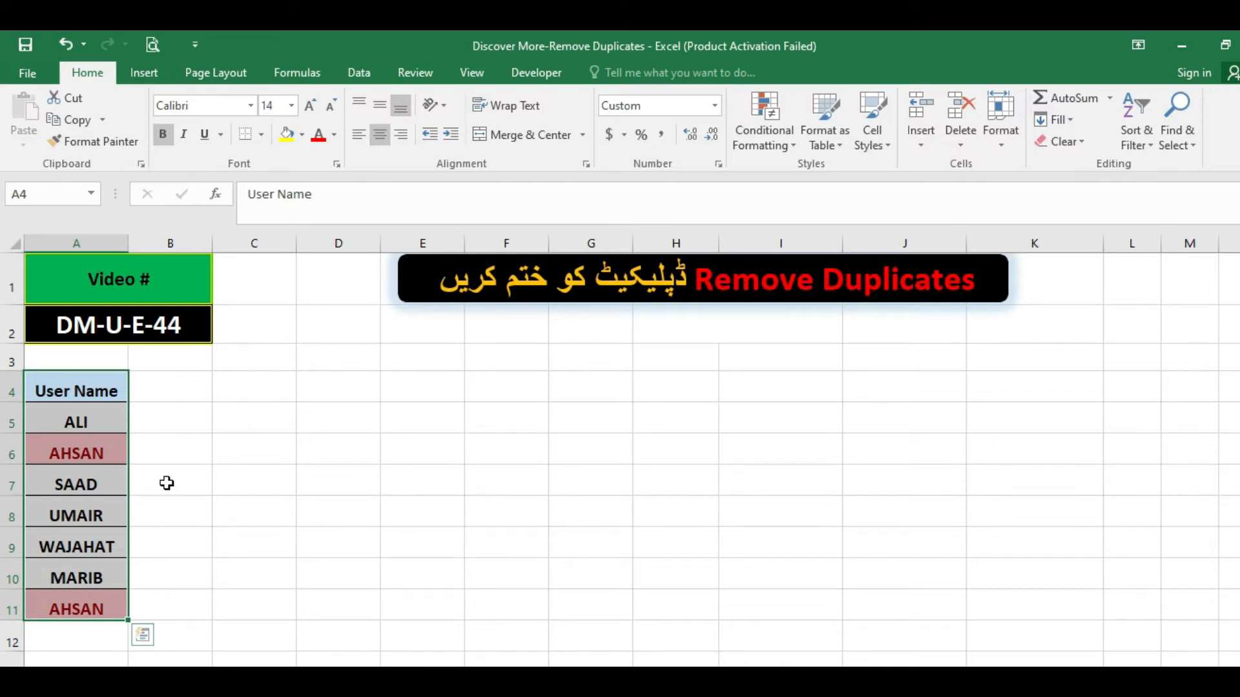
pyautogui.click(360, 71)
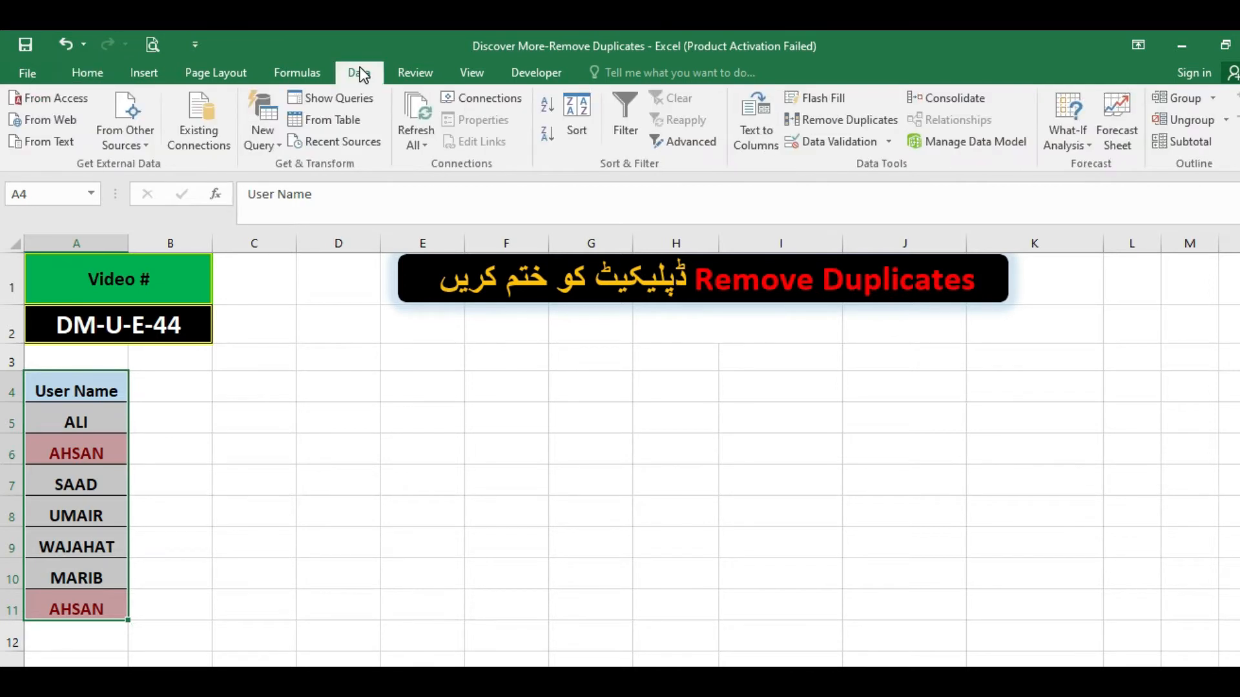
pyautogui.click(828, 121)
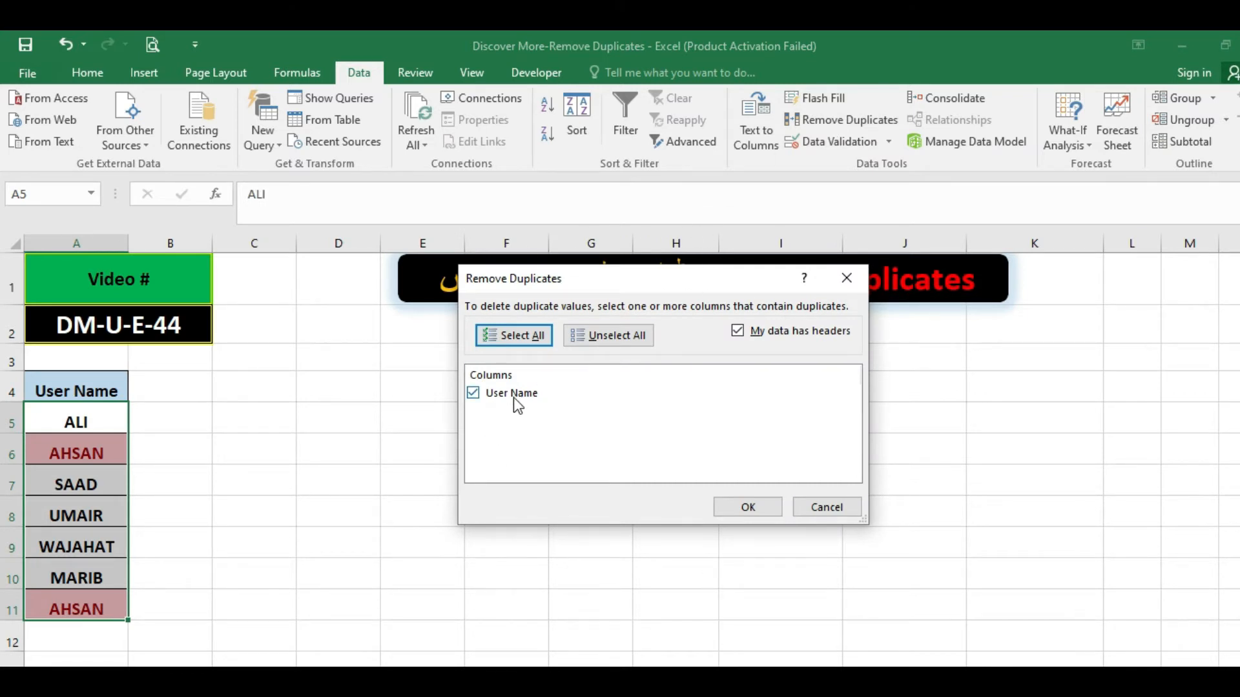
pyautogui.click(478, 396)
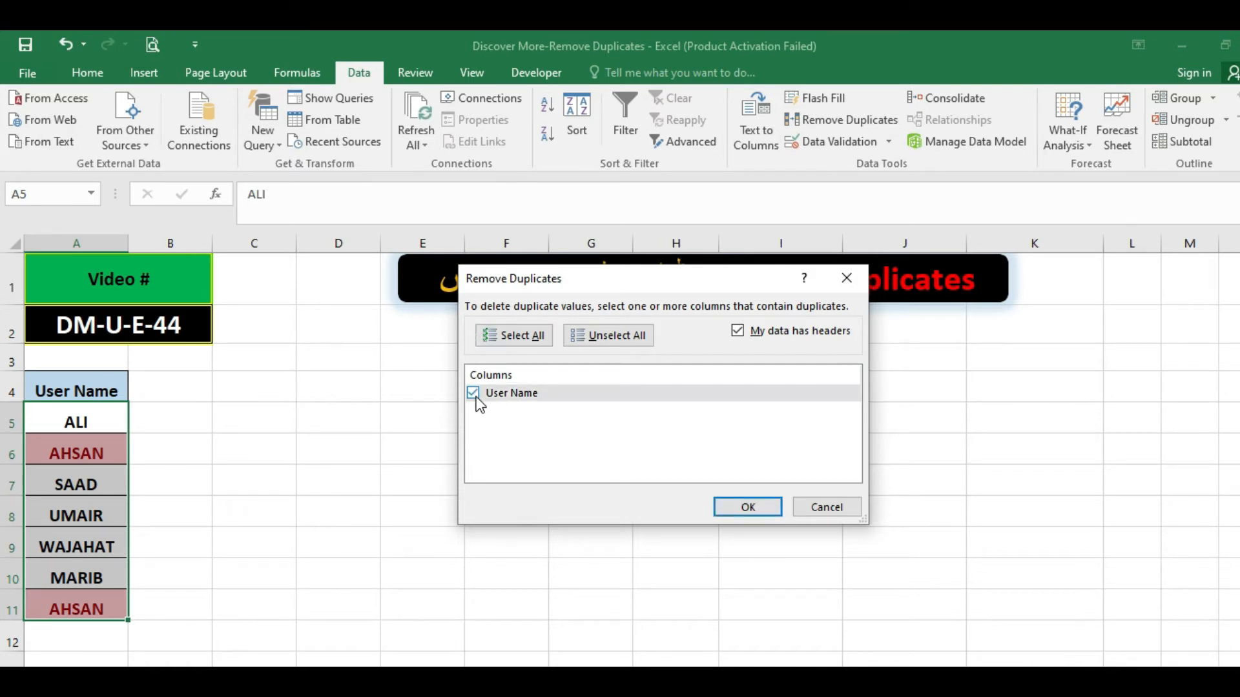
pyautogui.click(727, 507)
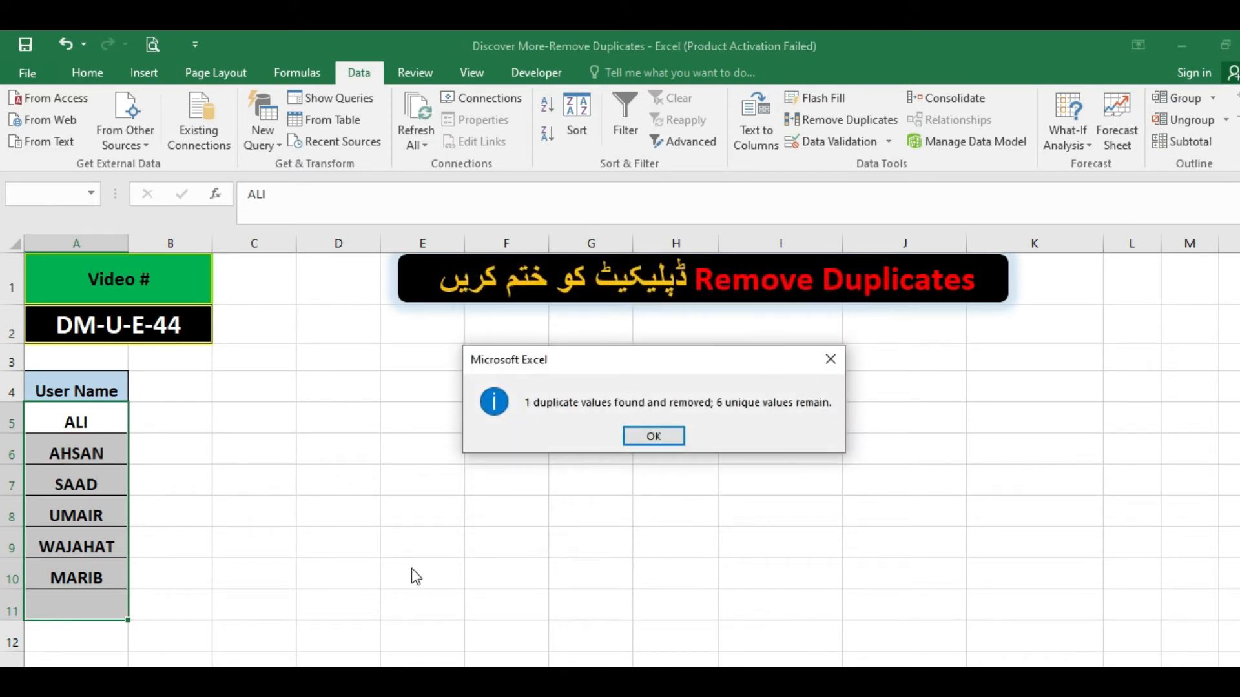
pyautogui.click(653, 437)
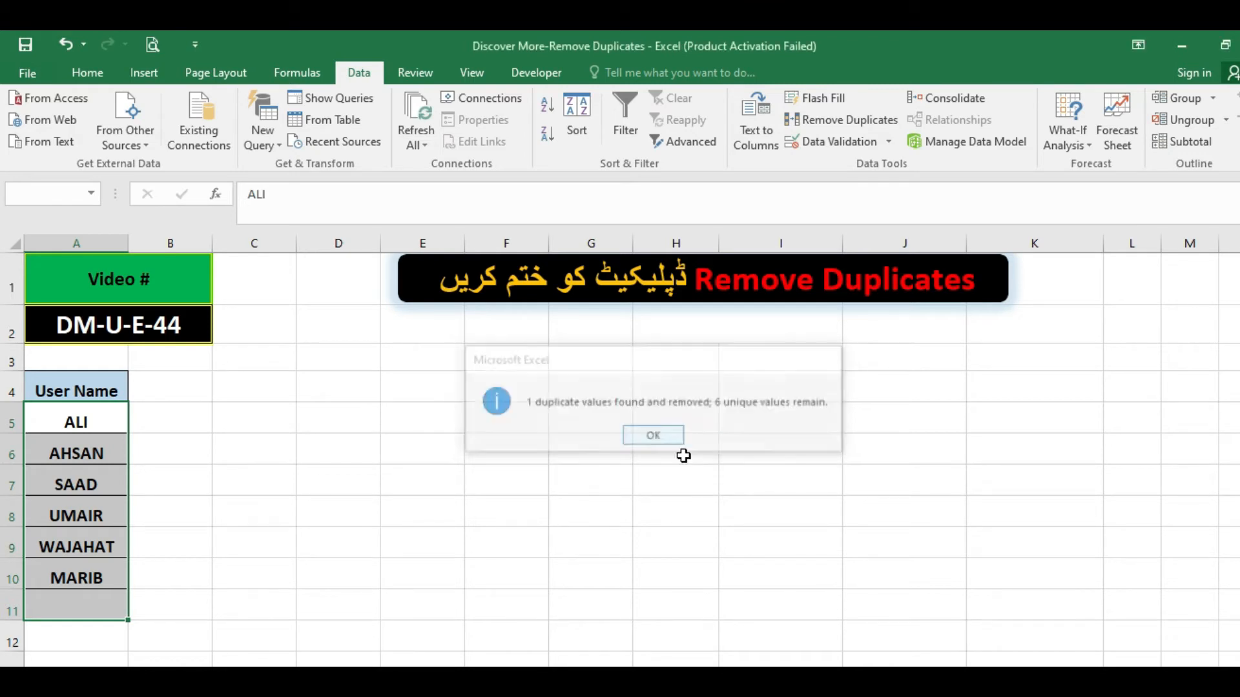
pyautogui.click(141, 434)
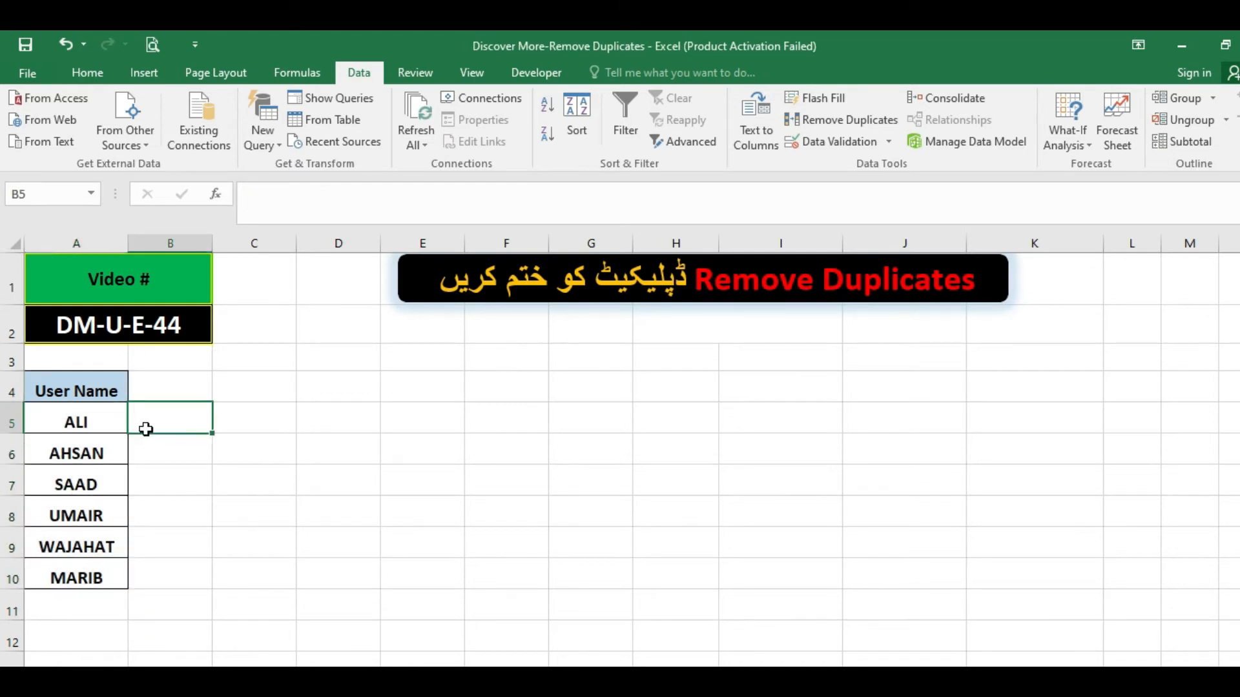
# Review the user names in A4:A10 and return to the employee table sheet.
pyautogui.moveTo(105, 392); pyautogui.dragTo(88, 577)
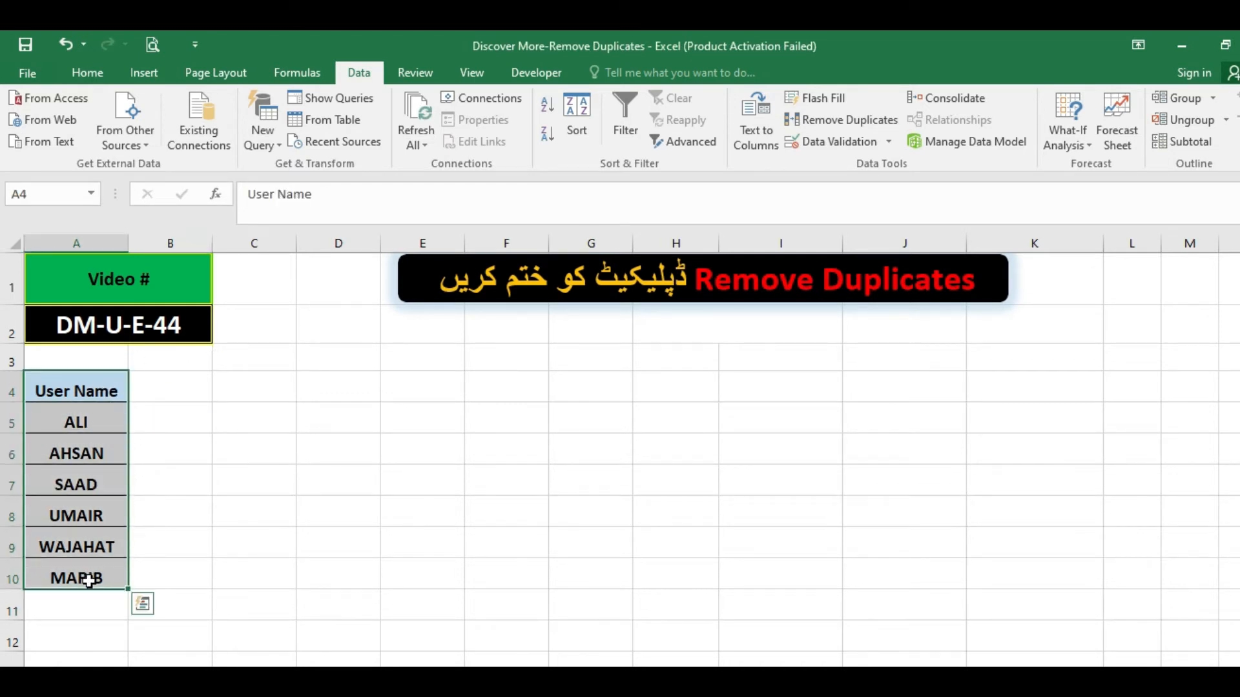
pyautogui.click(197, 513)
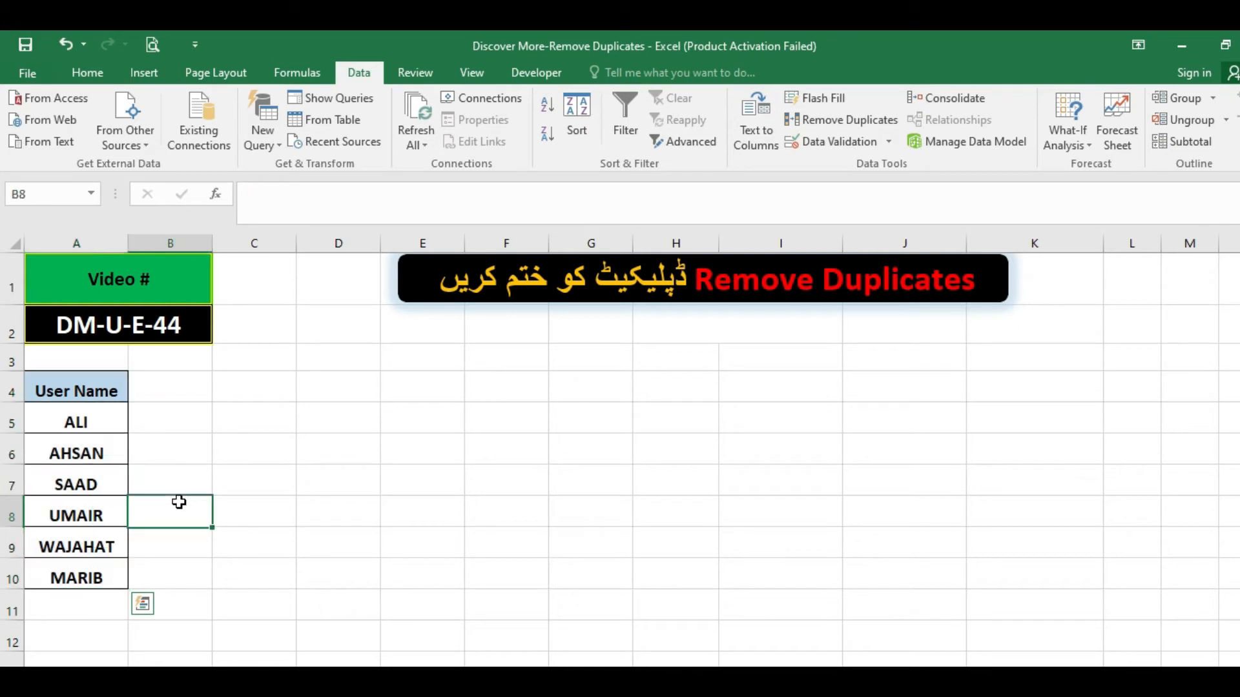
pyautogui.moveTo(113, 395); pyautogui.dragTo(100, 566)
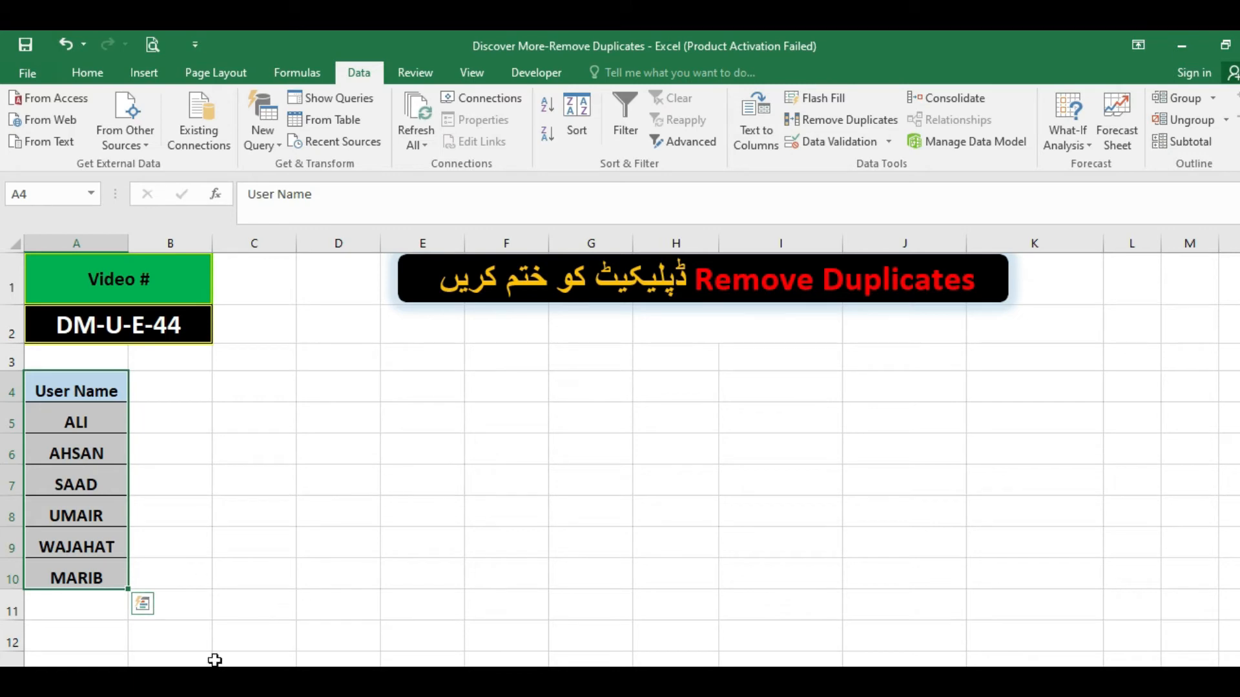
pyautogui.click(223, 682)
pyautogui.click(208, 445)
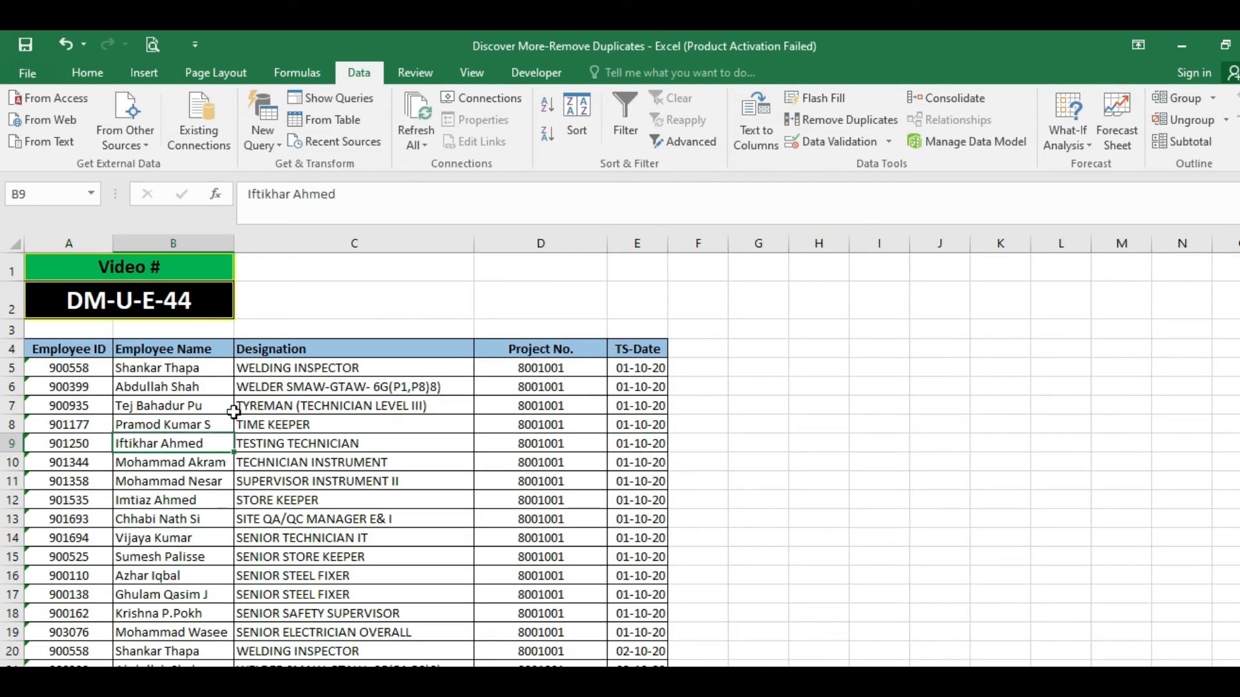
pyautogui.click(91, 349)
pyautogui.moveTo(187, 368); pyautogui.dragTo(625, 555)
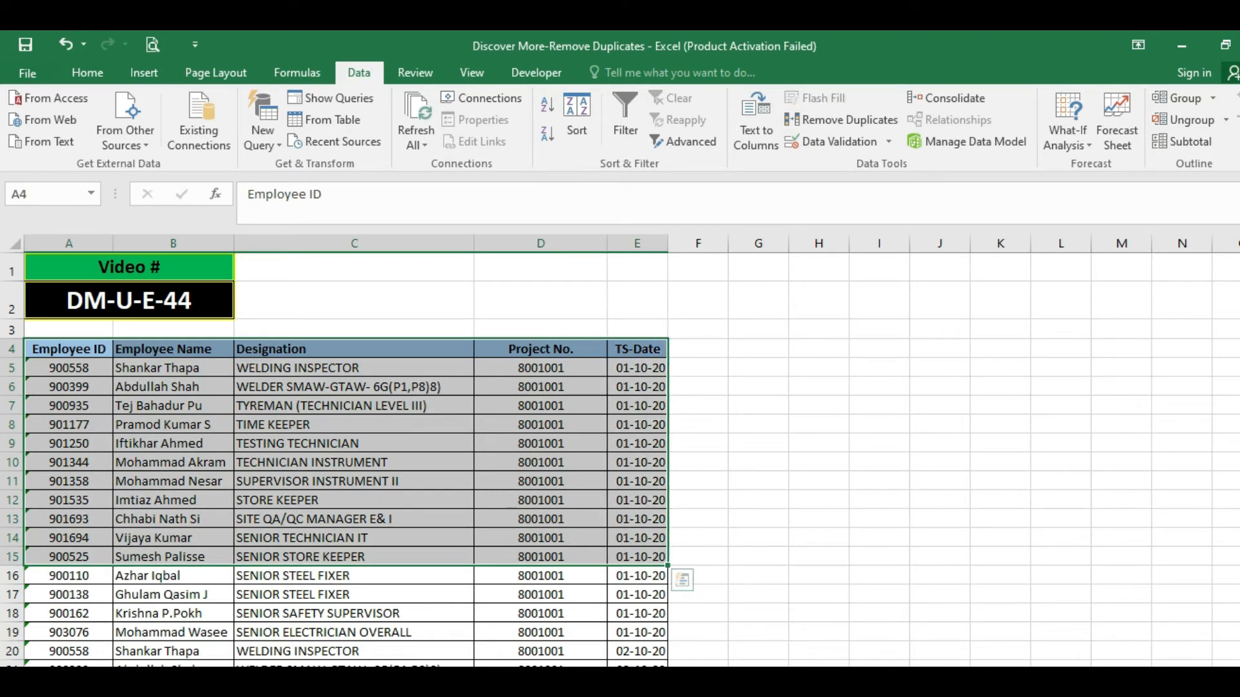
pyautogui.hotkey('shift', 'Down')
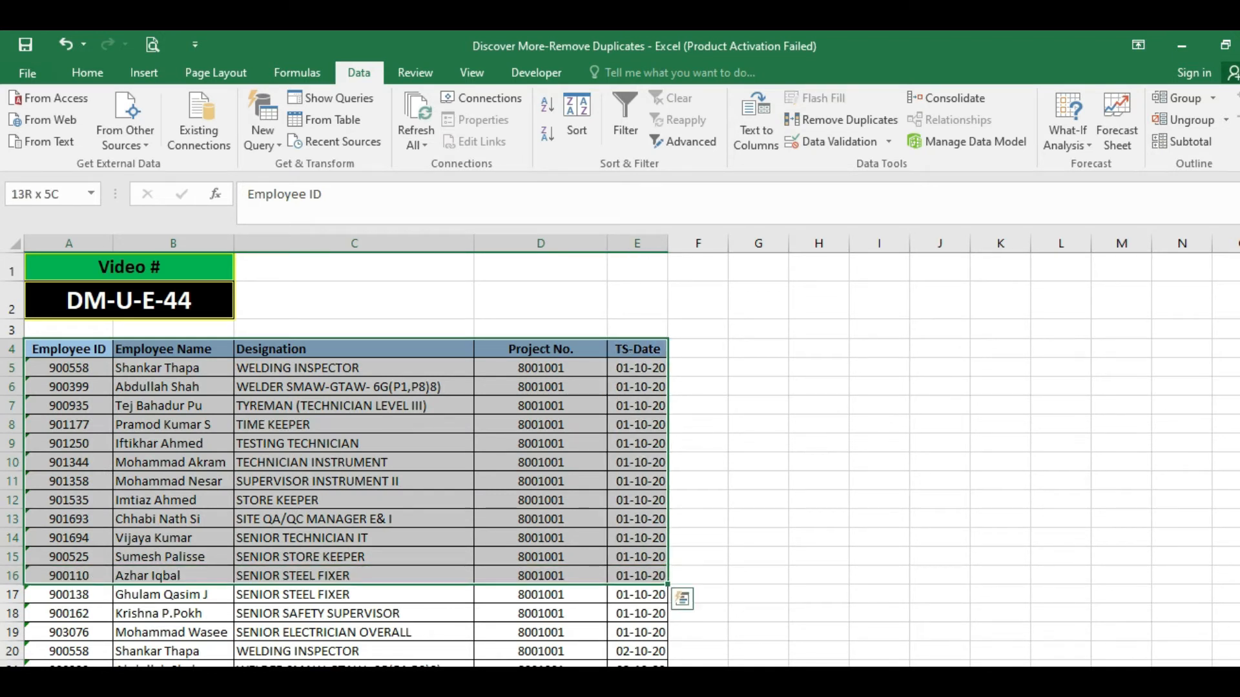
pyautogui.hotkey('ctrl', 'shift', 'Down')
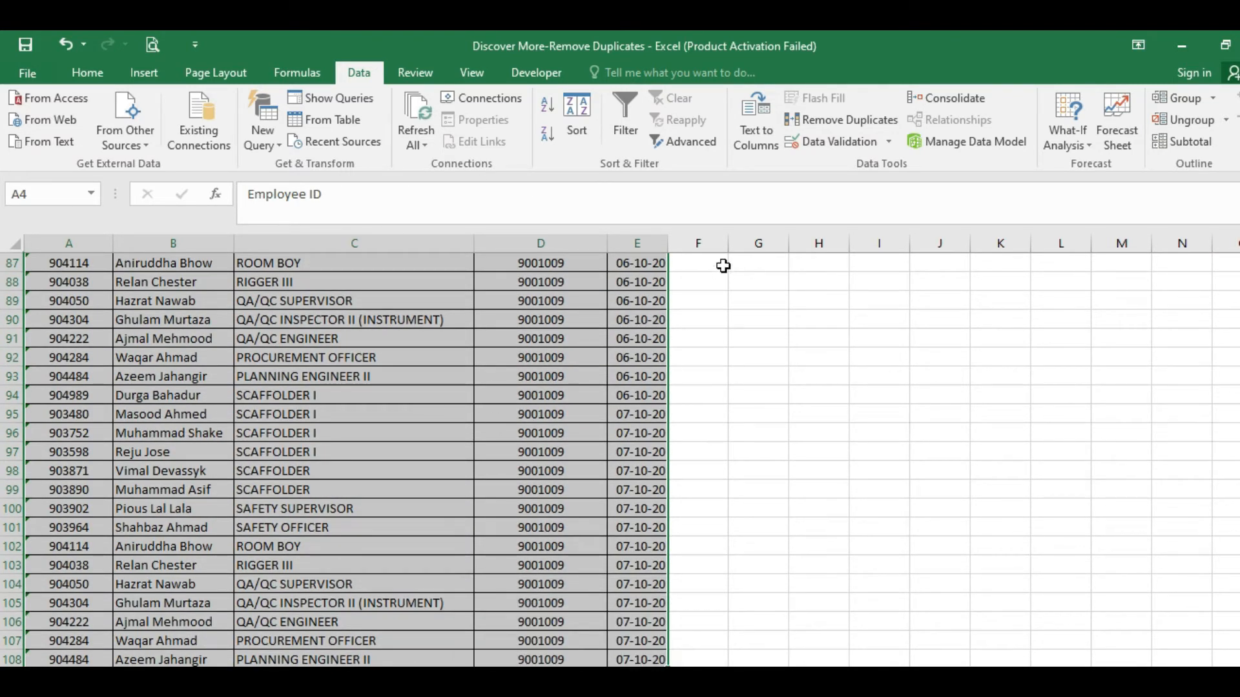
pyautogui.click(804, 116)
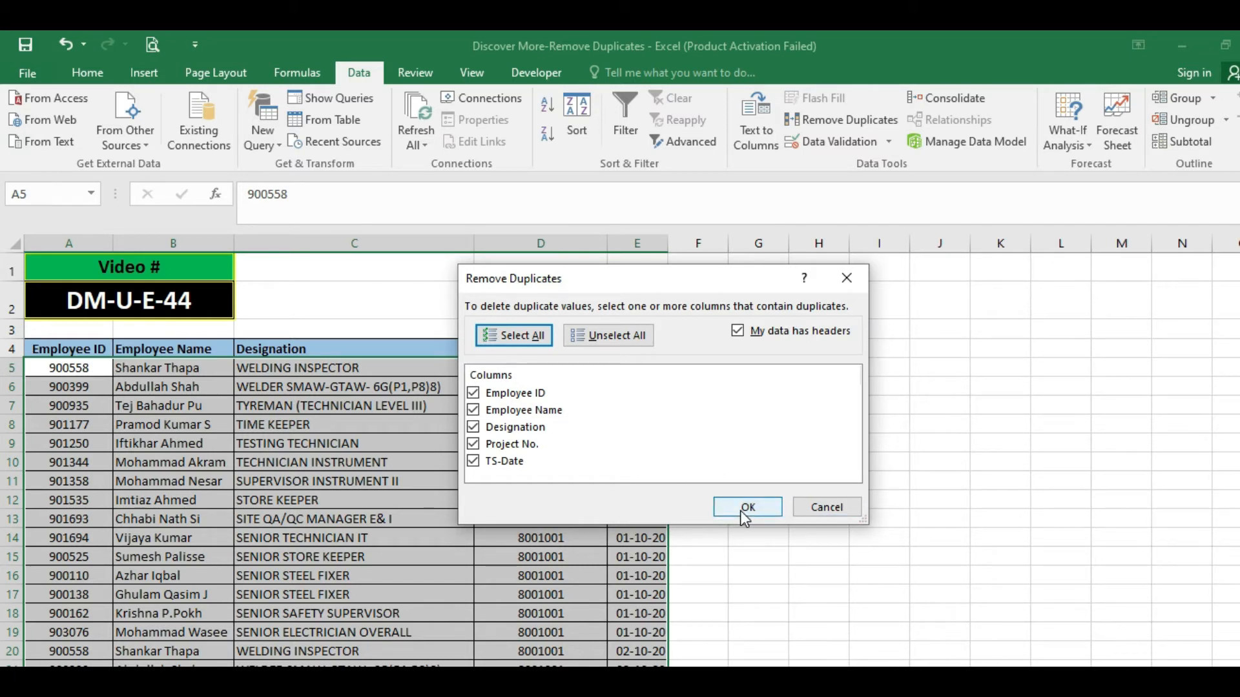
pyautogui.click(807, 507)
pyautogui.click(287, 423)
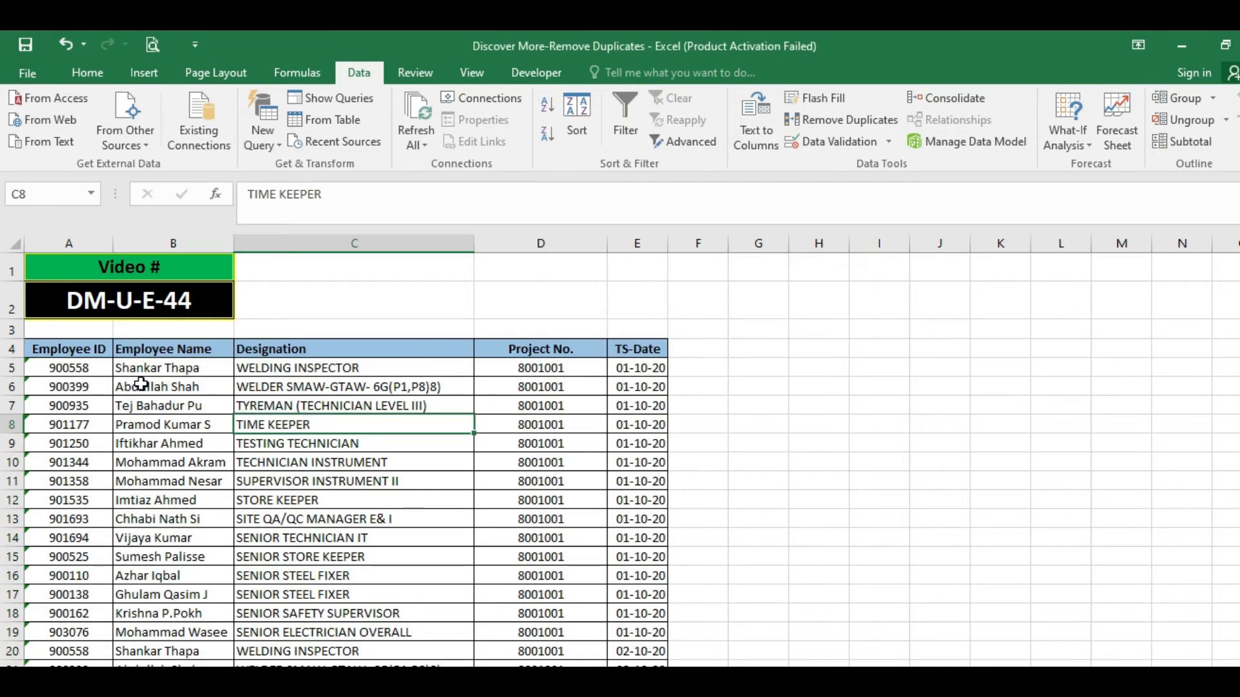
pyautogui.click(51, 352)
pyautogui.click(53, 368)
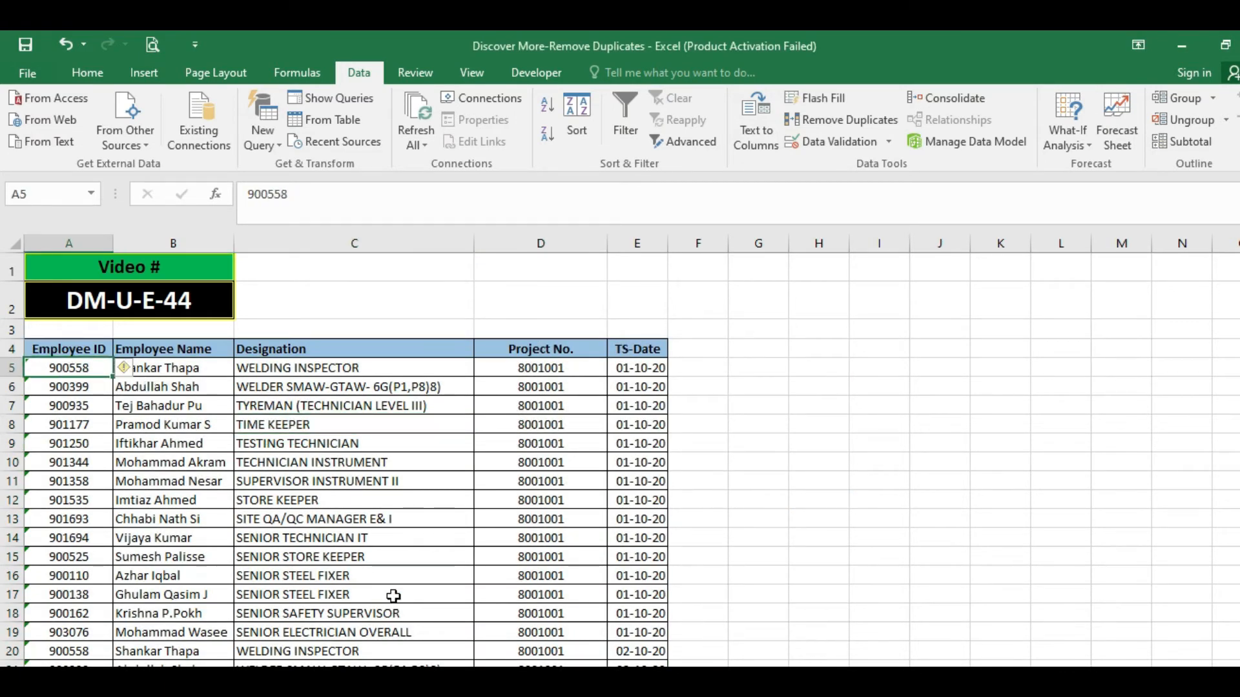
pyautogui.hotkey('shift', 'Down')
pyautogui.hotkey('ctrl', 'shift', 'Down')
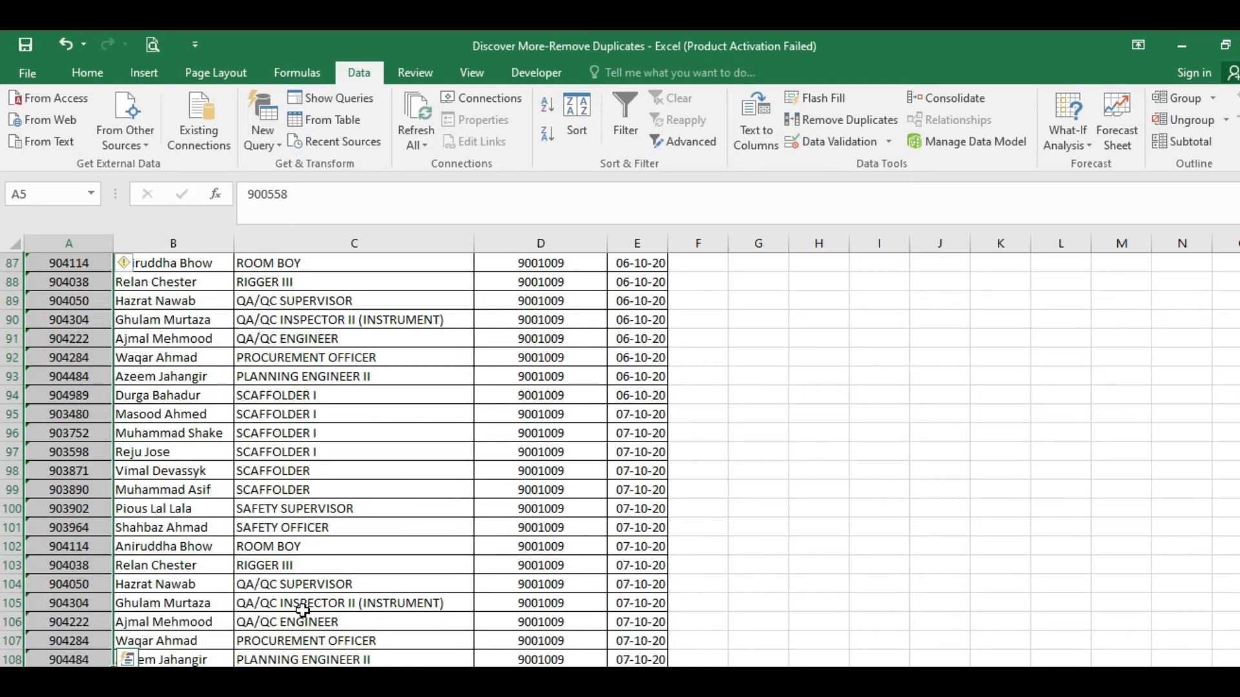
# Select the whole employee table including its header row, A4:E108.
pyautogui.hotkey('ctrl', 'Up')
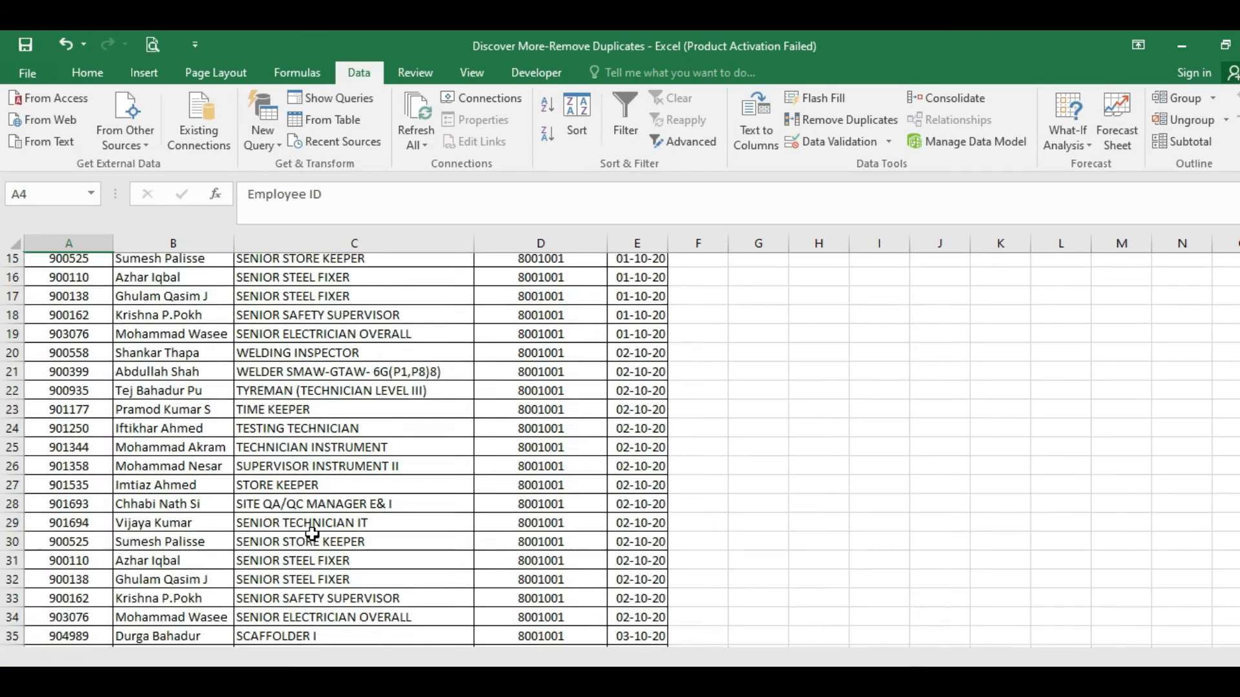
pyautogui.hotkey('shift', 'Right')
pyautogui.hotkey('shift', 'Right')
pyautogui.hotkey('shift', 'Right')
pyautogui.hotkey('shift', 'Right')
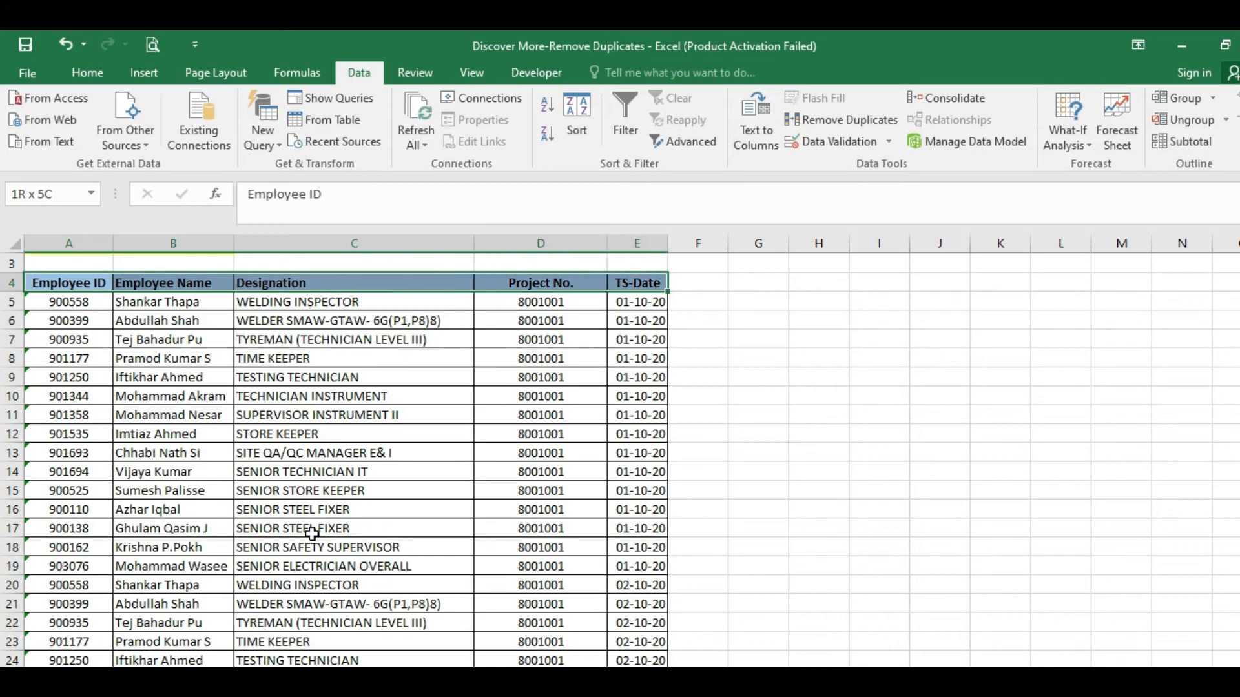
pyautogui.hotkey('shift', 'Down')
pyautogui.hotkey('ctrl', 'shift', 'Down')
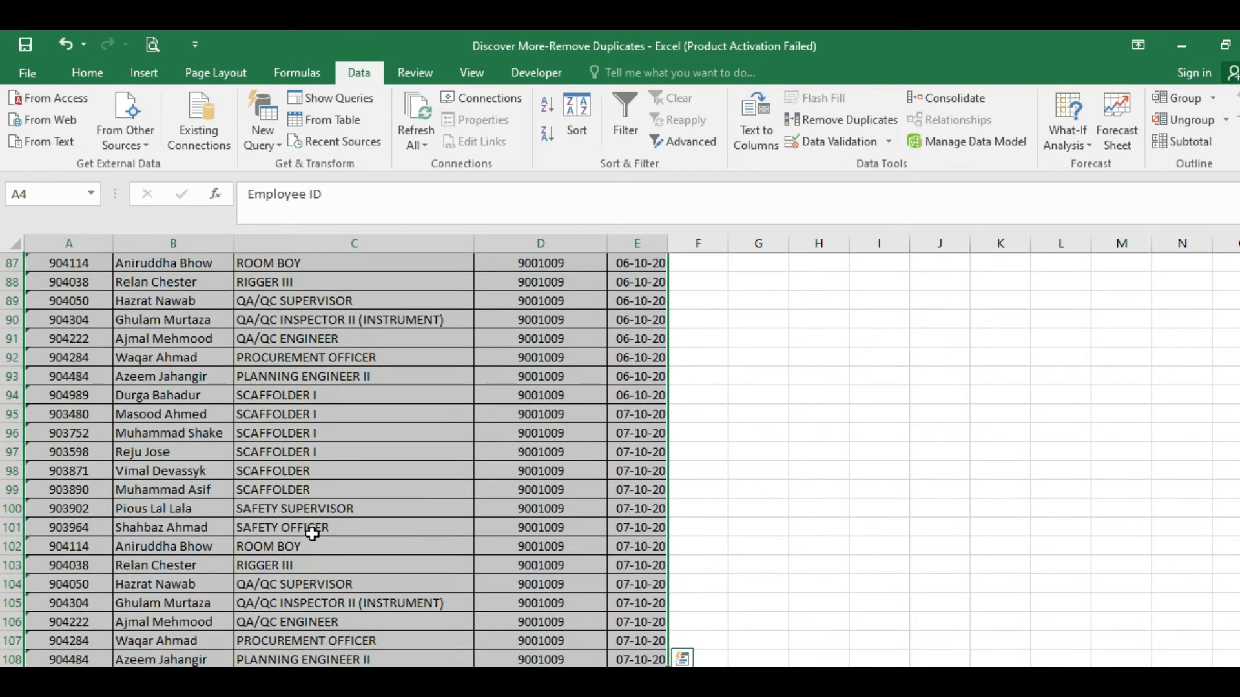
# Try to remove duplicates from the employee table with all five columns checked and the first row treated as headers.
pyautogui.click(830, 123)
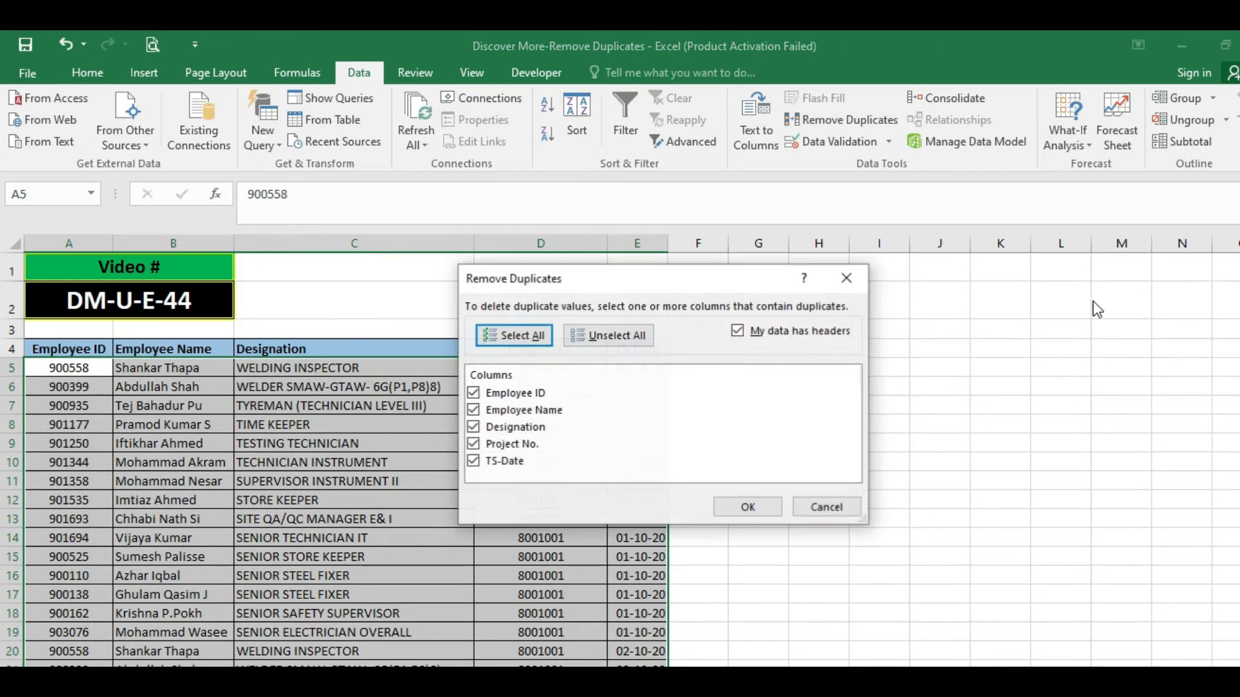
pyautogui.click(747, 507)
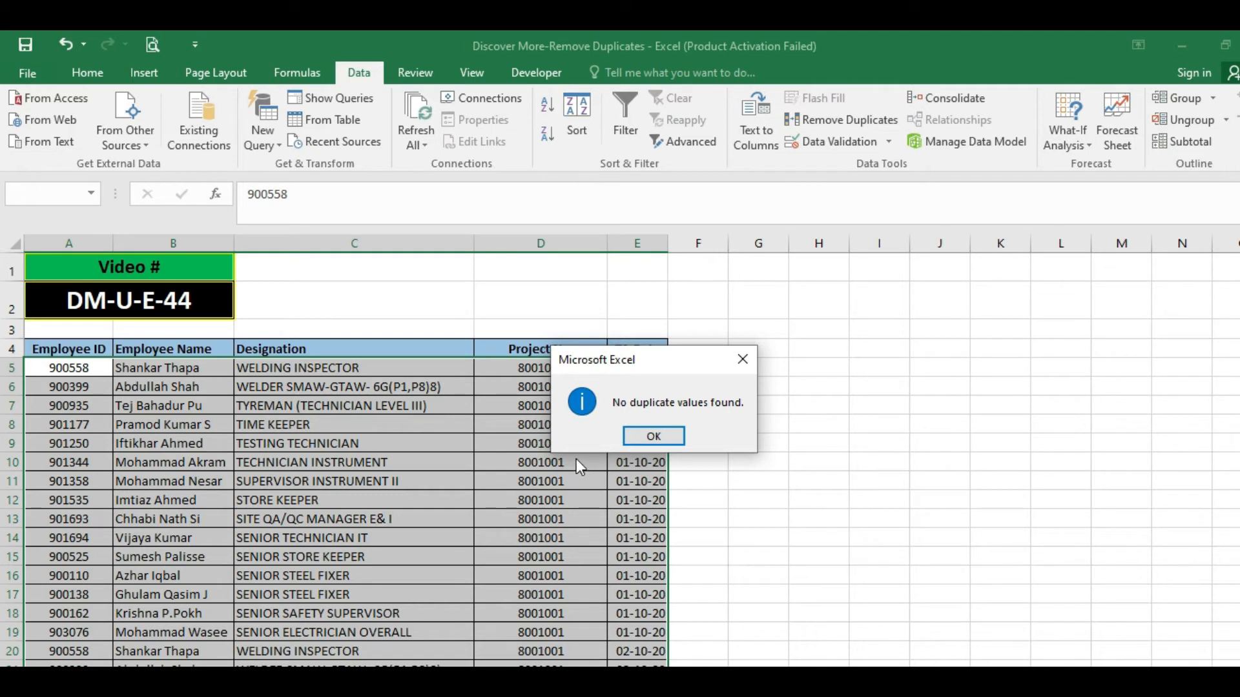
pyautogui.moveTo(639, 368); pyautogui.dragTo(816, 361)
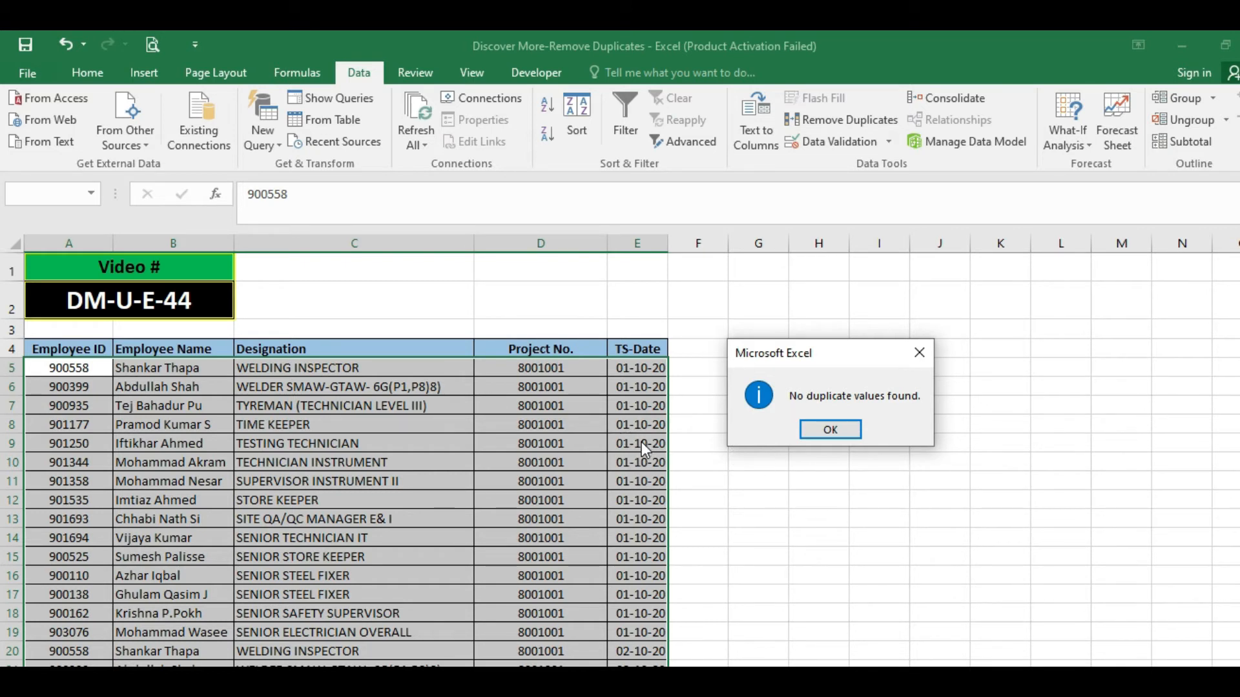
pyautogui.click(811, 425)
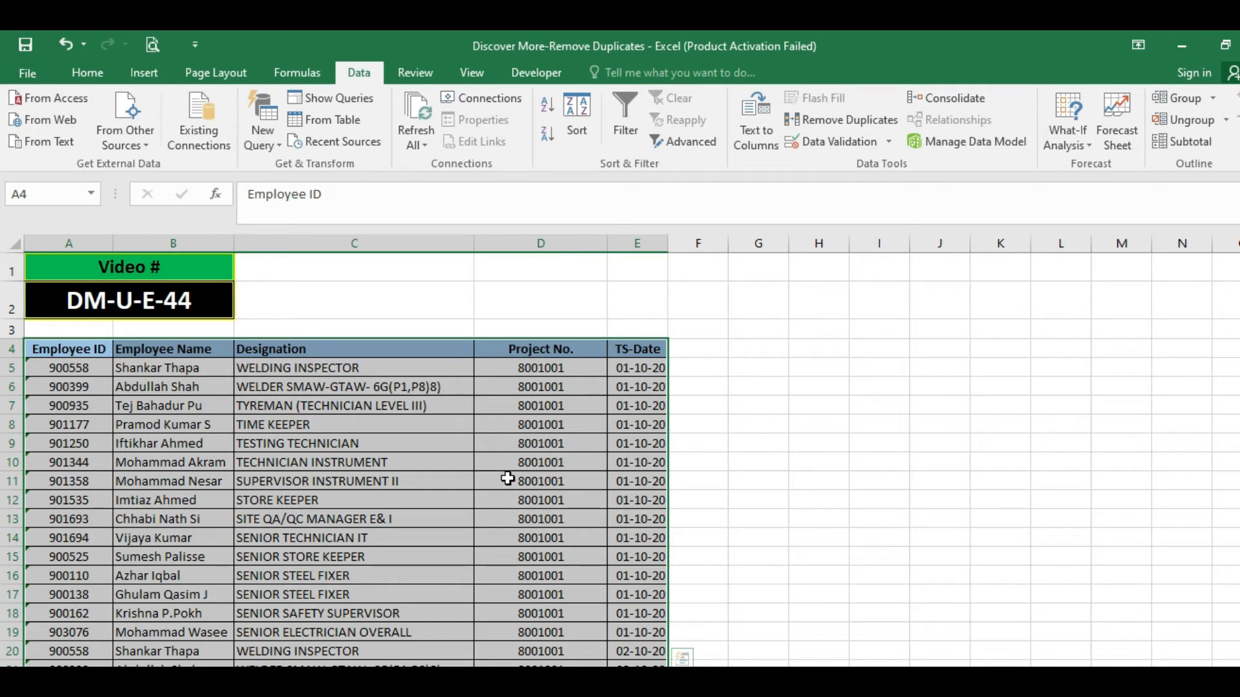
# Remove duplicates from the employee table comparing only the Project No. column, with the first row treated as headers.
pyautogui.click(831, 126)
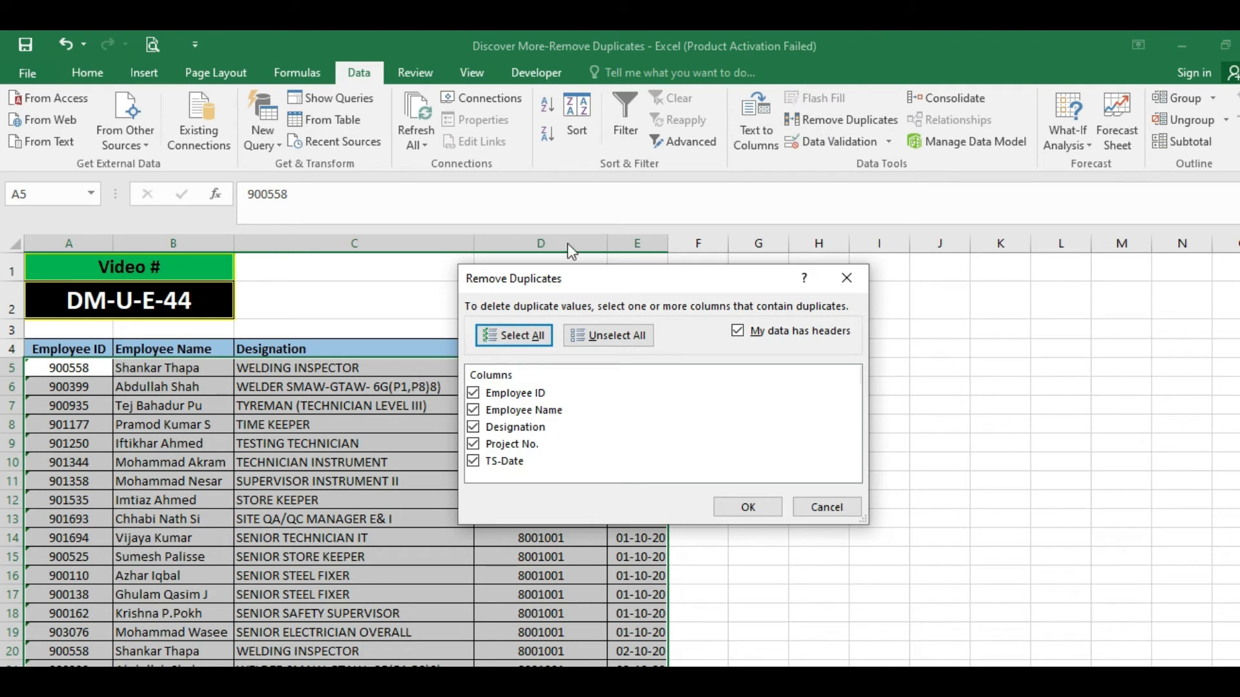
pyautogui.click(638, 335)
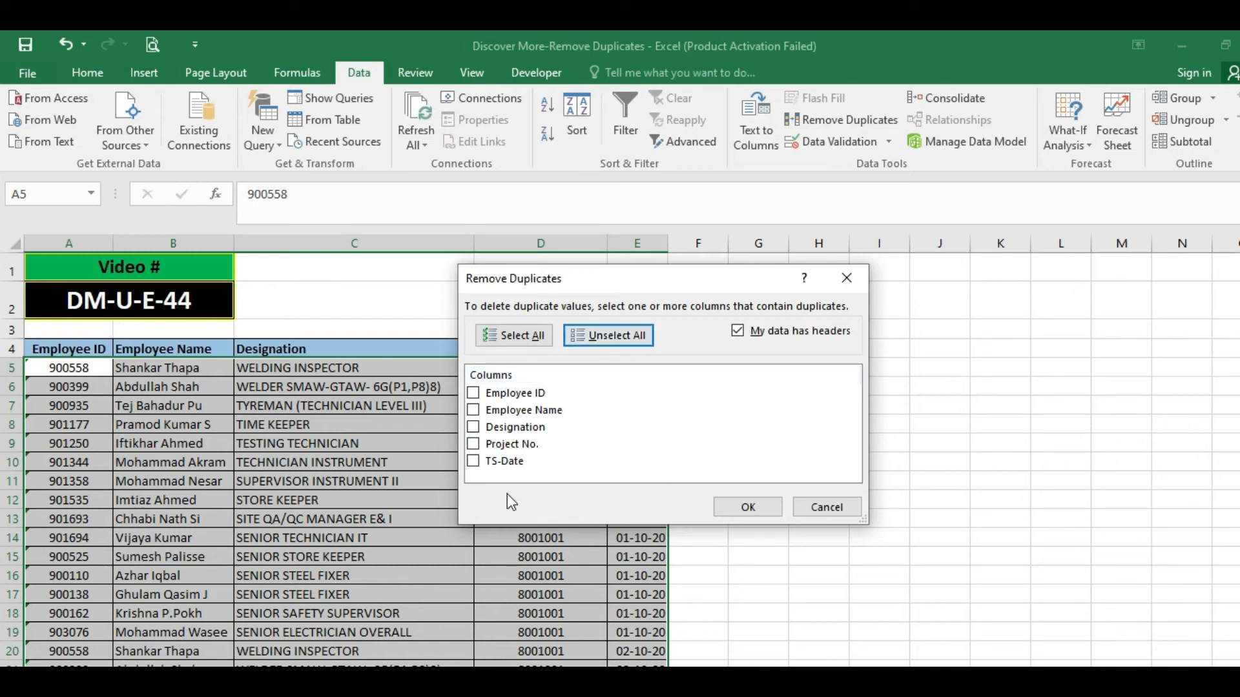
pyautogui.click(475, 446)
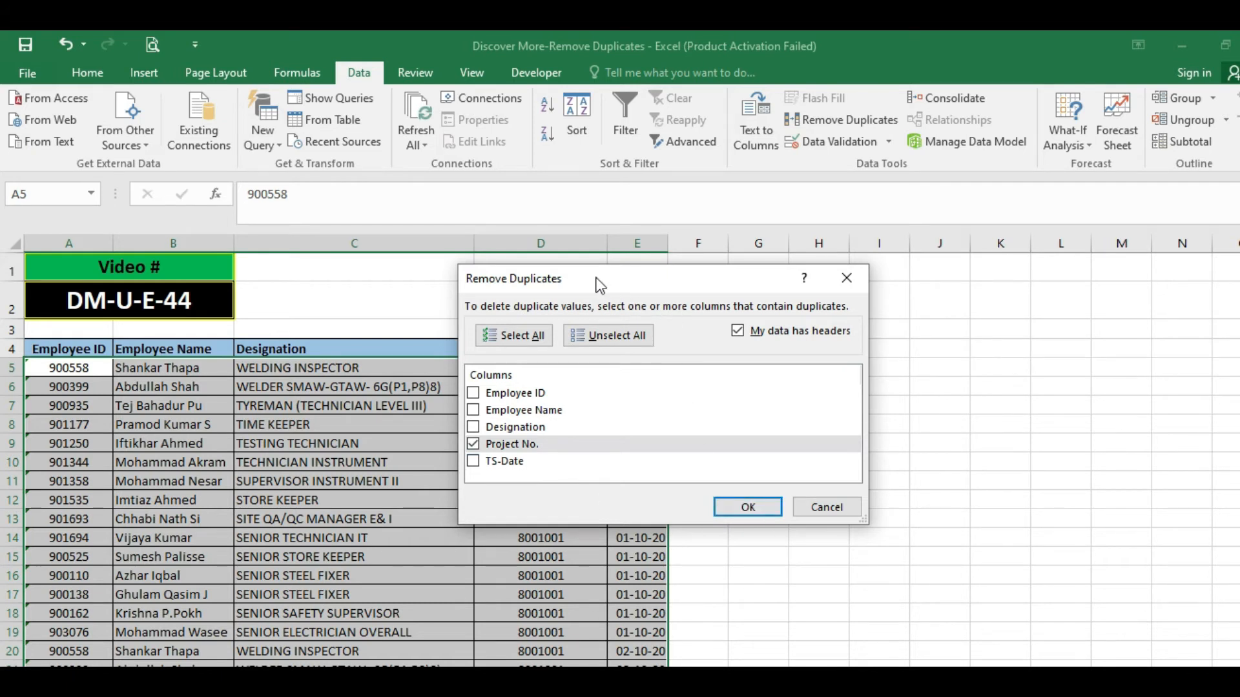
pyautogui.moveTo(596, 279); pyautogui.dragTo(838, 272)
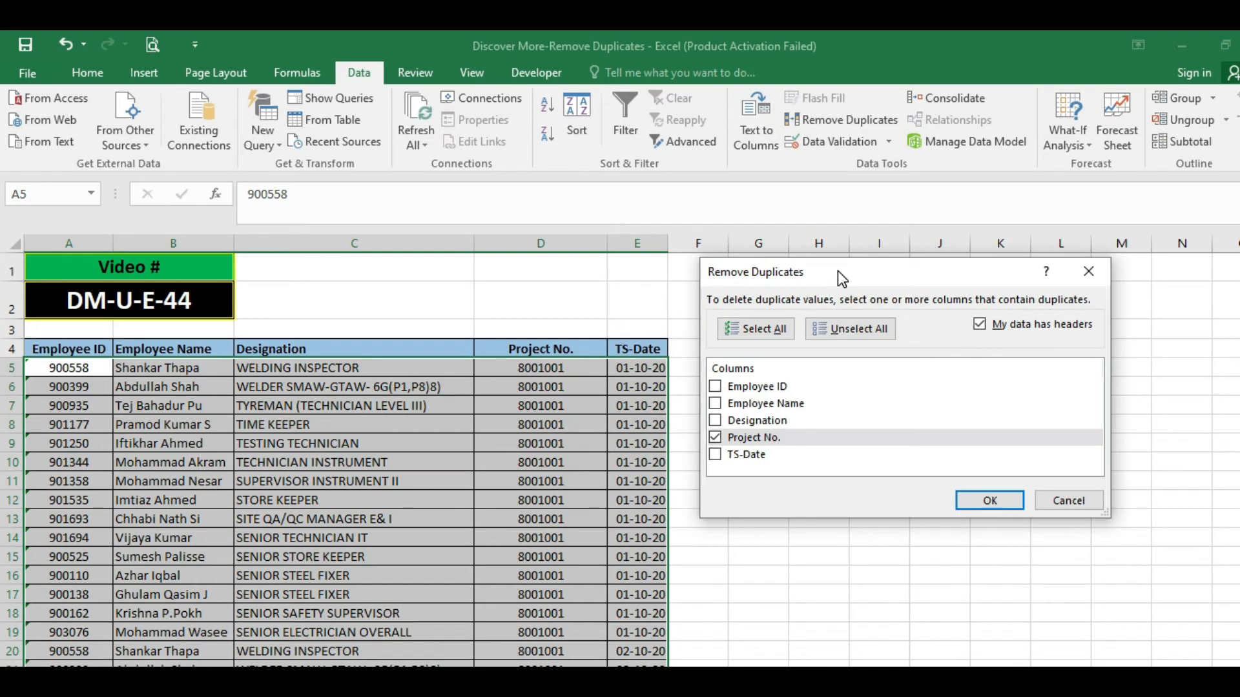
pyautogui.click(977, 501)
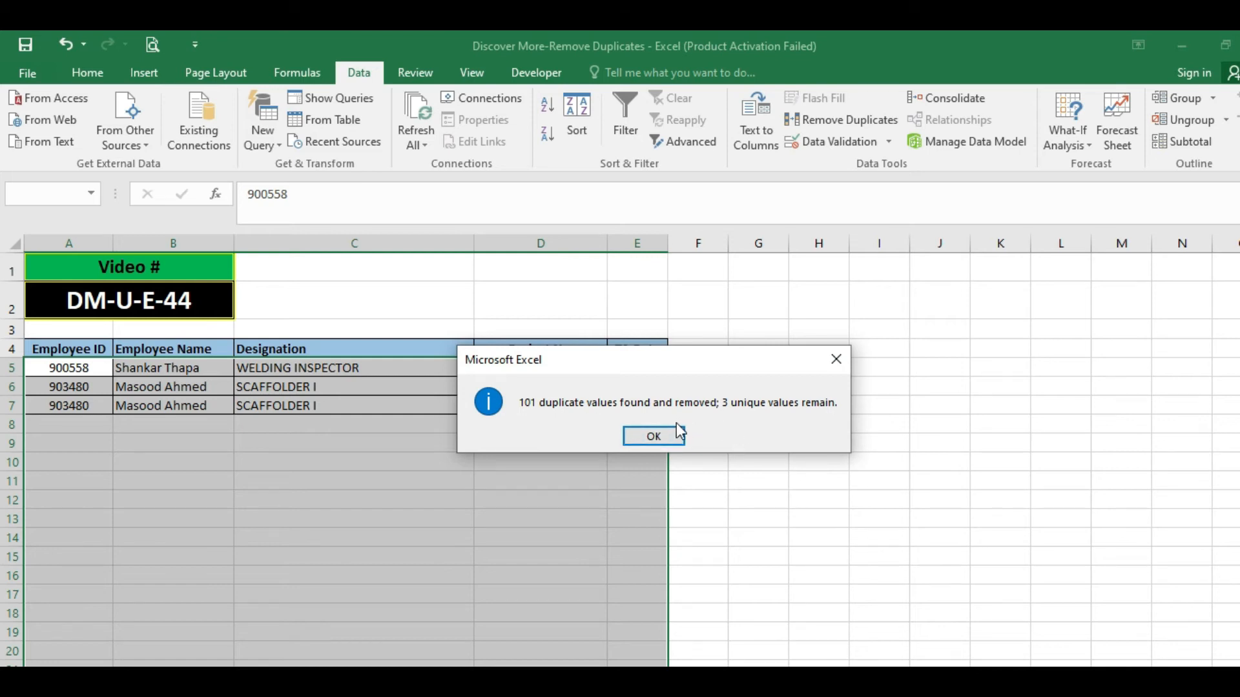
pyautogui.click(652, 436)
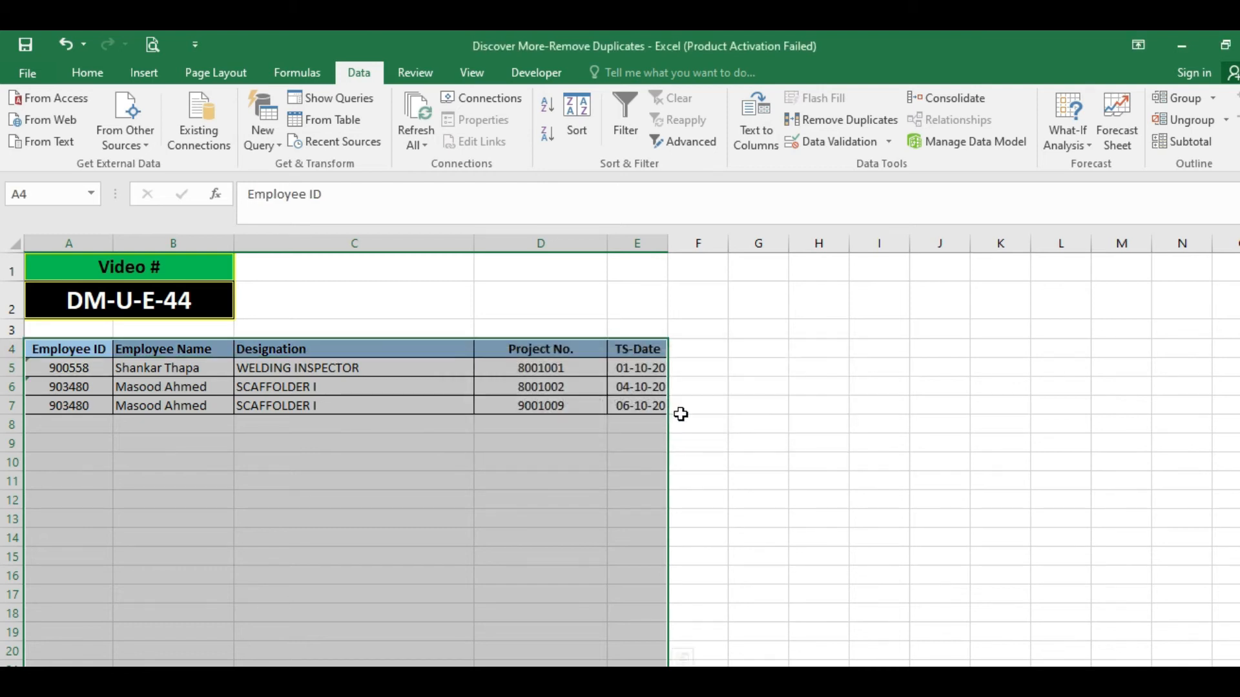
# Check the Project No. values in D5:D7 and undo the duplicate removal based on Project No.
pyautogui.click(358, 373)
pyautogui.moveTo(559, 370); pyautogui.dragTo(556, 409)
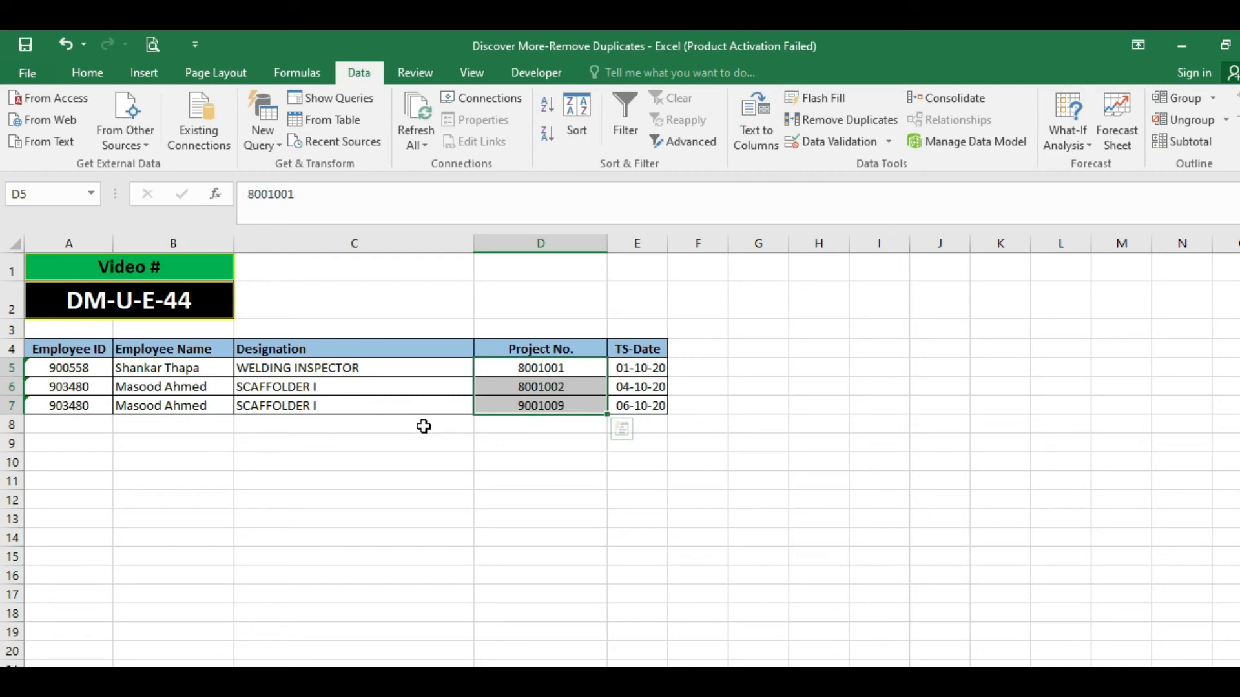
pyautogui.hotkey('ctrl', 'z')
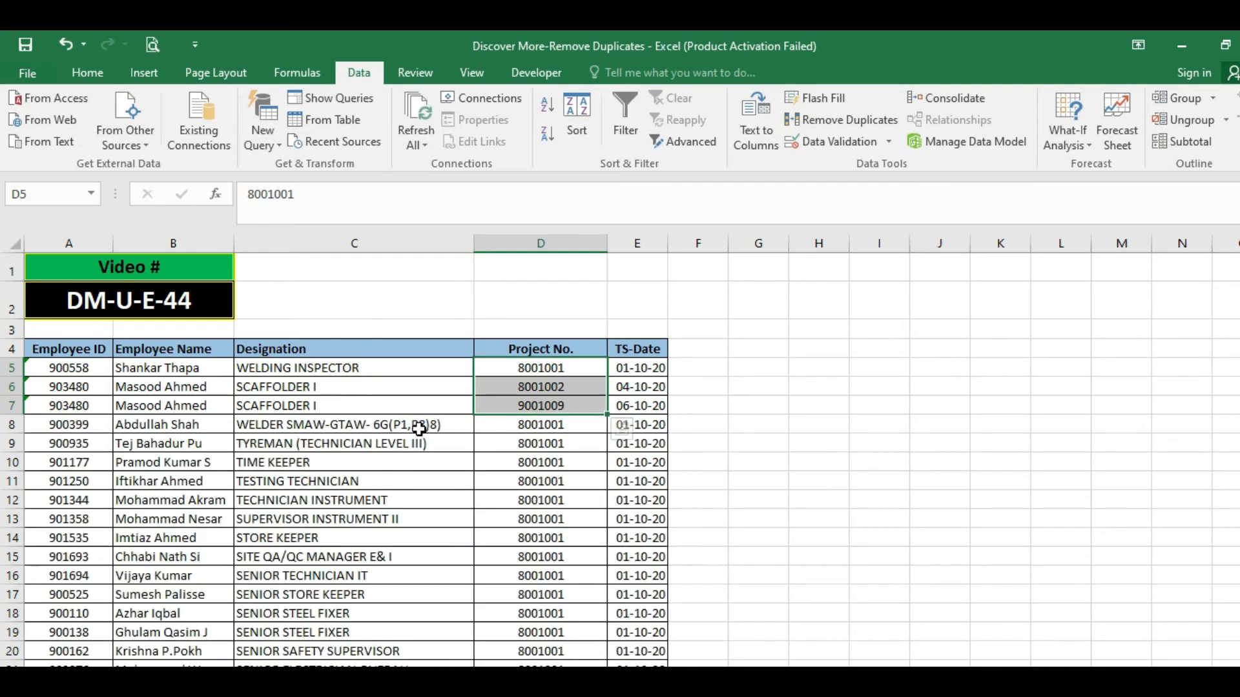
pyautogui.hotkey('ctrl', 'z')
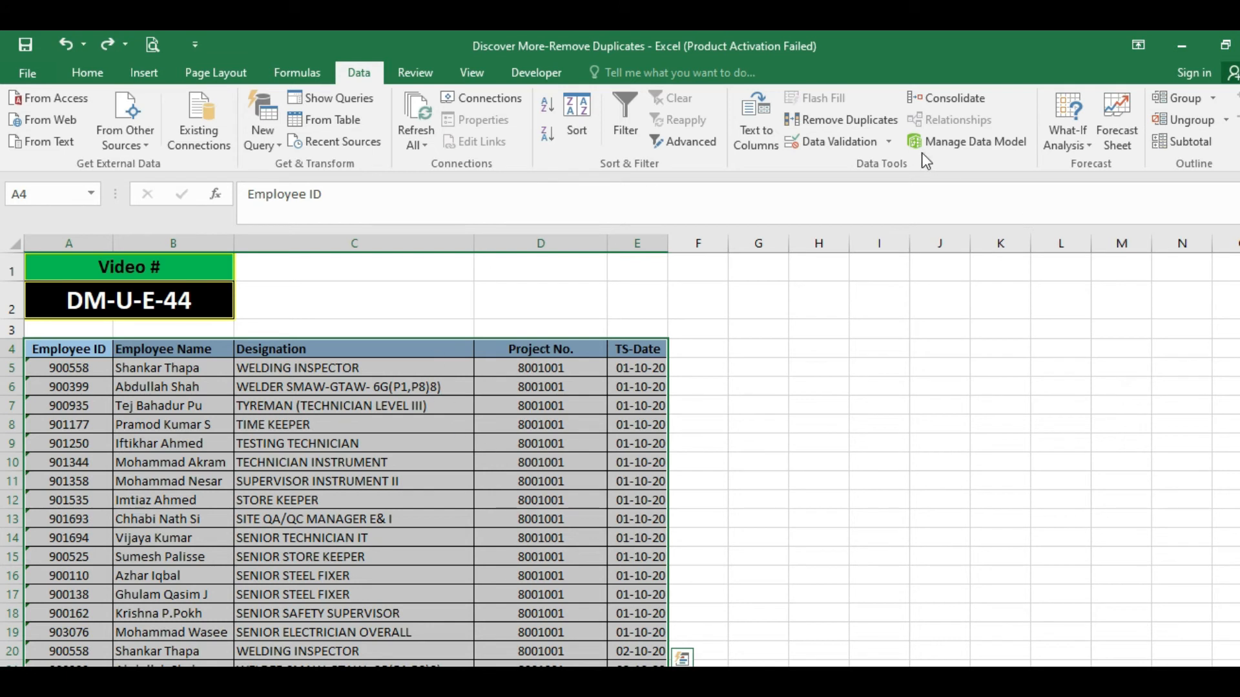
# Remove duplicates from the employee table comparing only the Employee ID column, with the first row treated as headers.
pyautogui.click(830, 122)
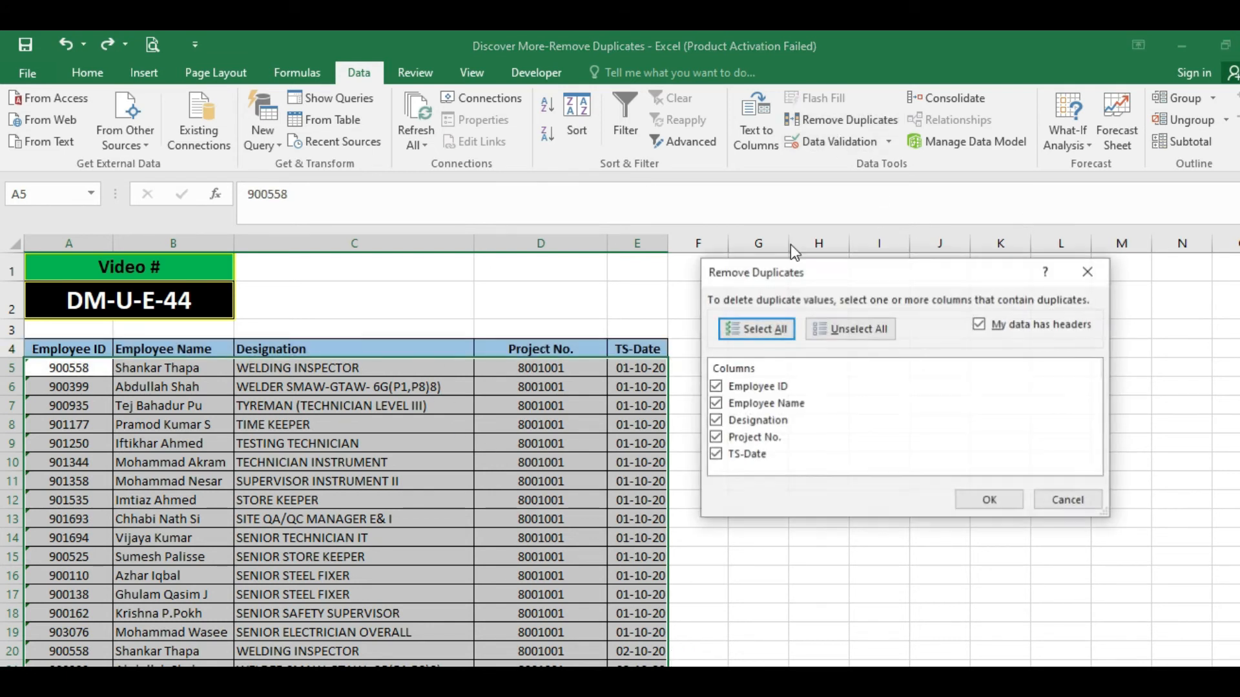
pyautogui.click(833, 332)
pyautogui.click(715, 386)
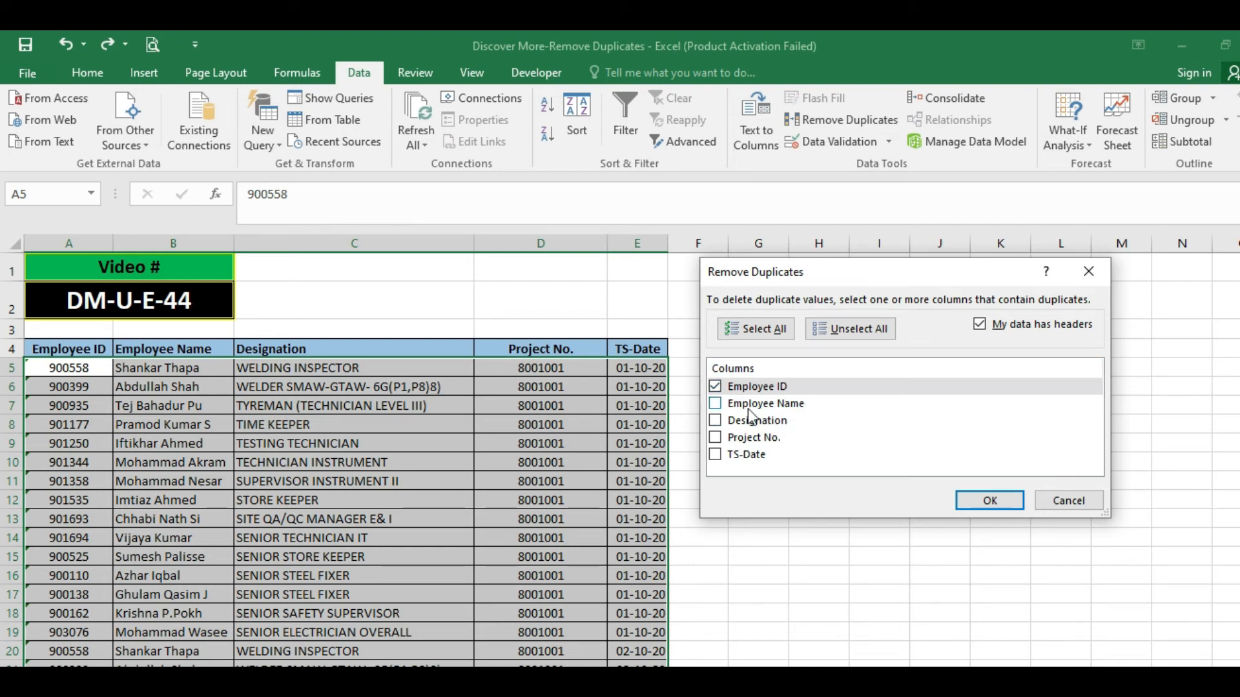
pyautogui.click(975, 502)
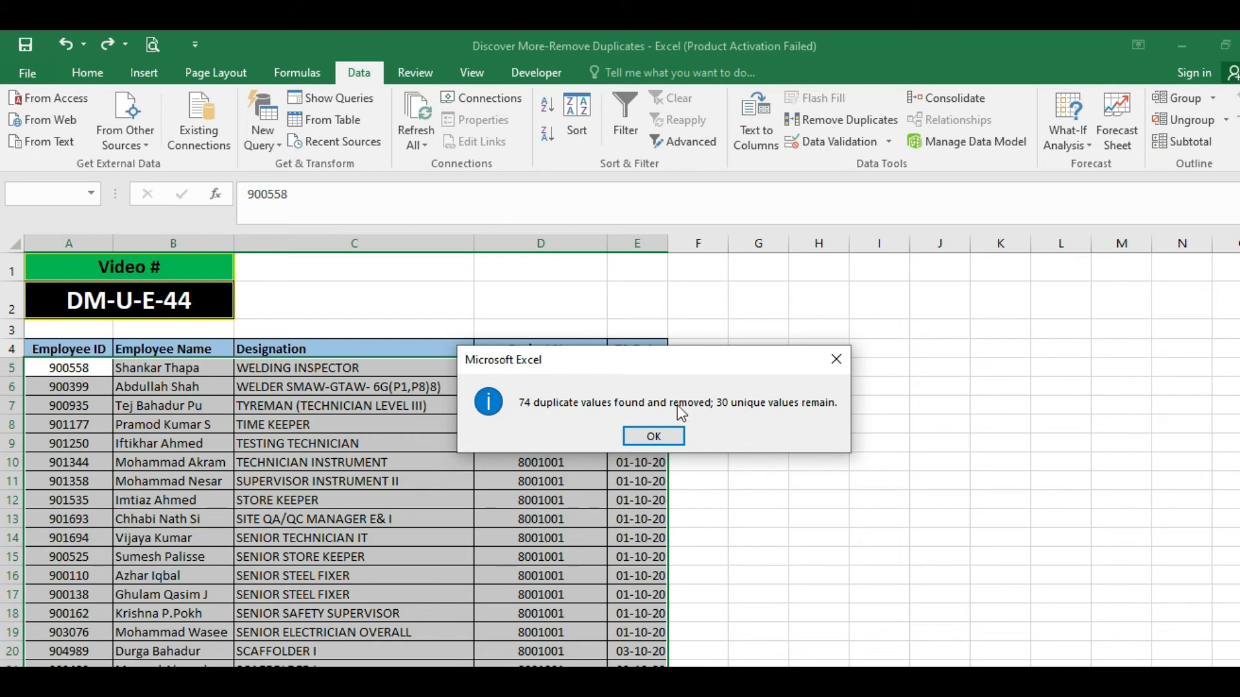
pyautogui.click(640, 439)
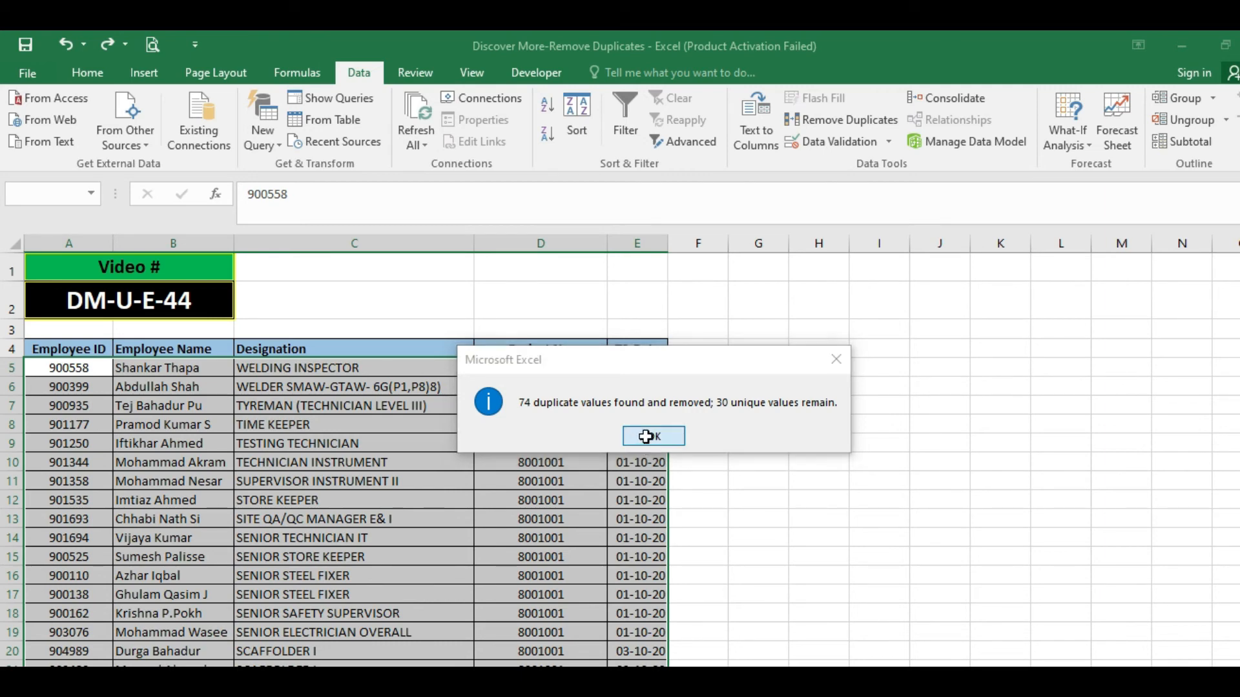
# Look through the remaining employee rows and undo the duplicate removal based on Employee ID.
pyautogui.click(348, 406)
pyautogui.scroll(-4, 261, 429)
pyautogui.scroll(-2, 260, 429)
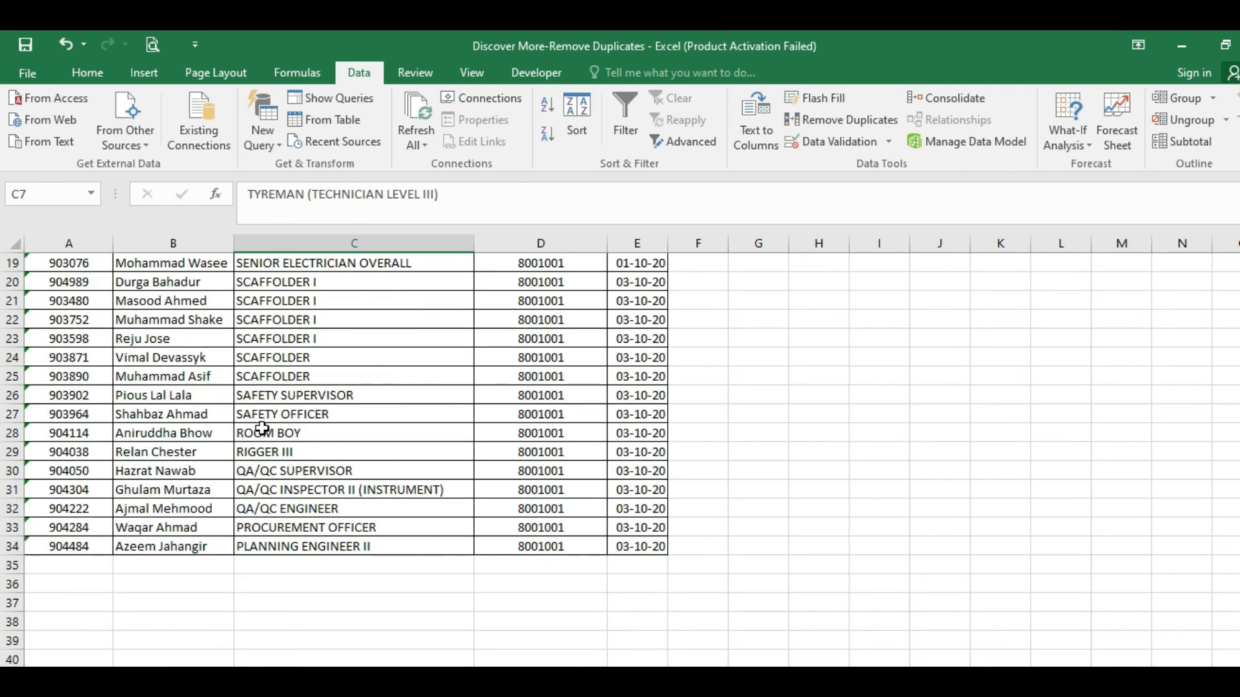
pyautogui.scroll(6, 261, 430)
pyautogui.click(72, 385)
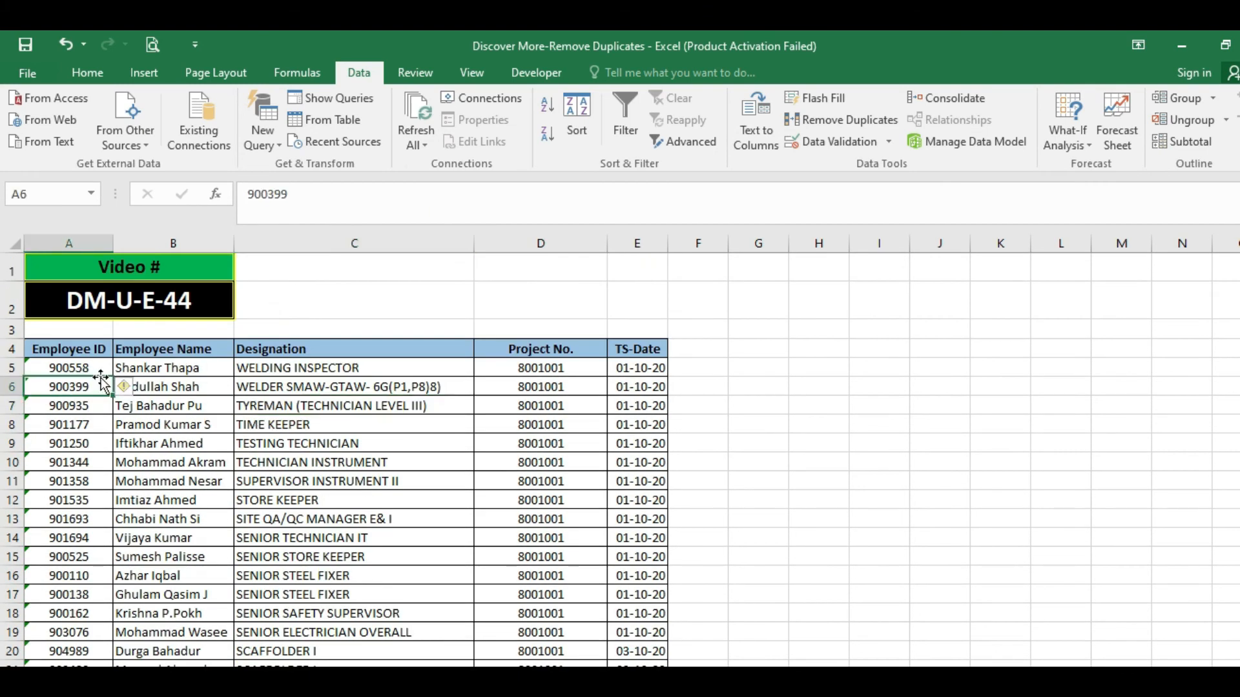
pyautogui.moveTo(81, 367); pyautogui.dragTo(562, 481)
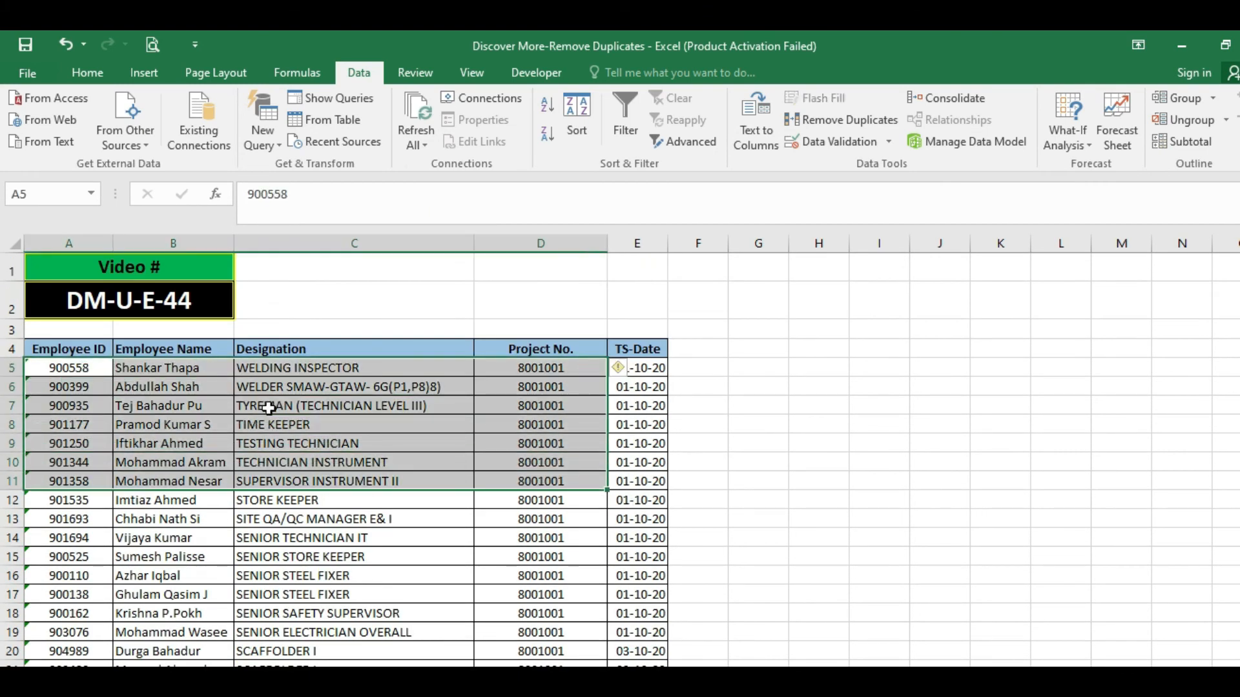
pyautogui.hotkey('ctrl', 'z')
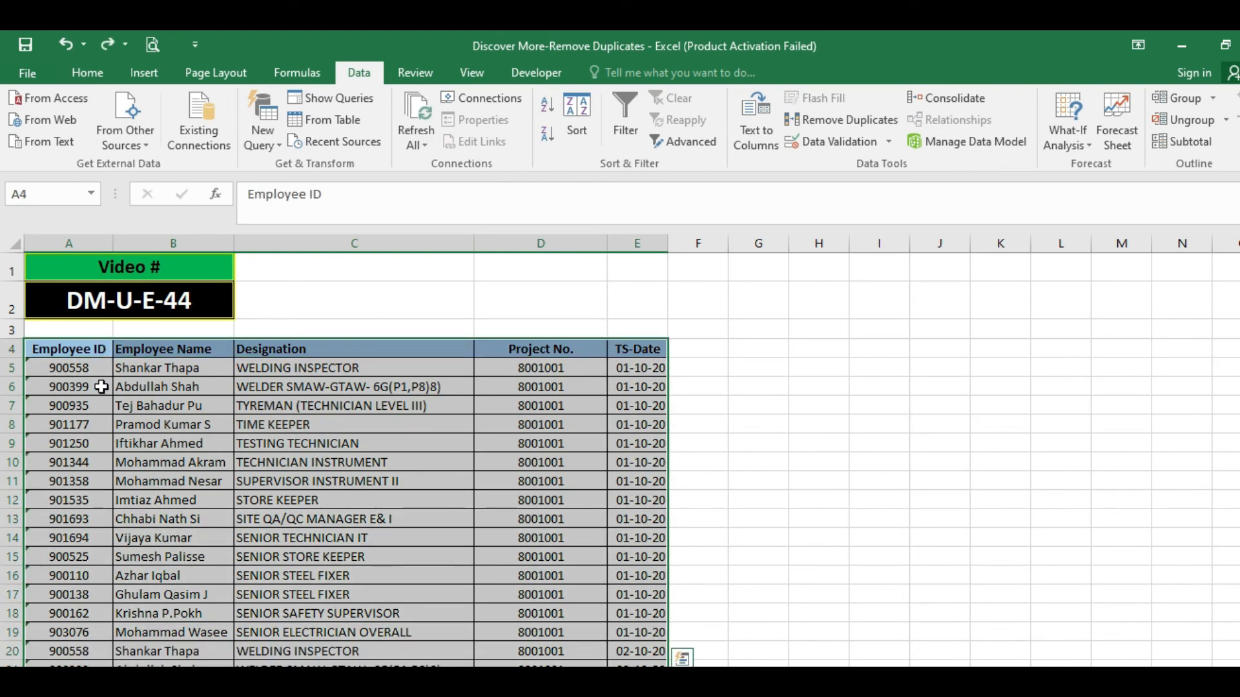
# Run Remove Duplicates on the employee table again with only Employee ID checked and My data has headers enabled.
pyautogui.click(824, 117)
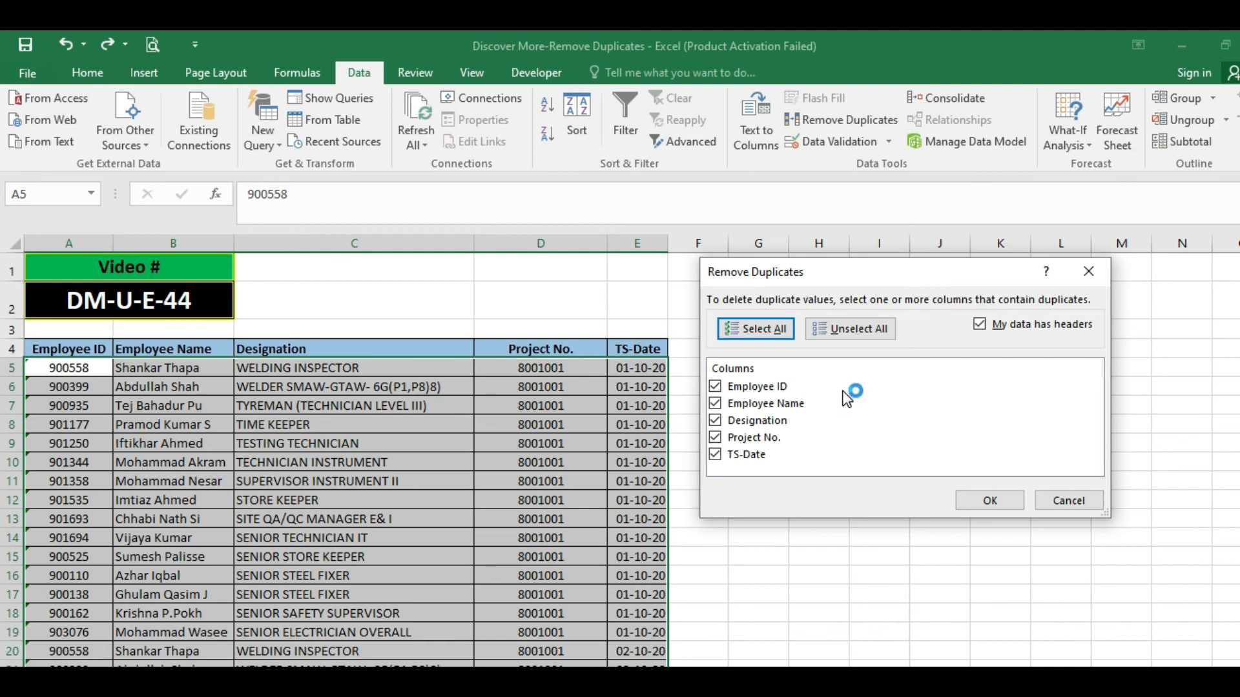
pyautogui.click(846, 329)
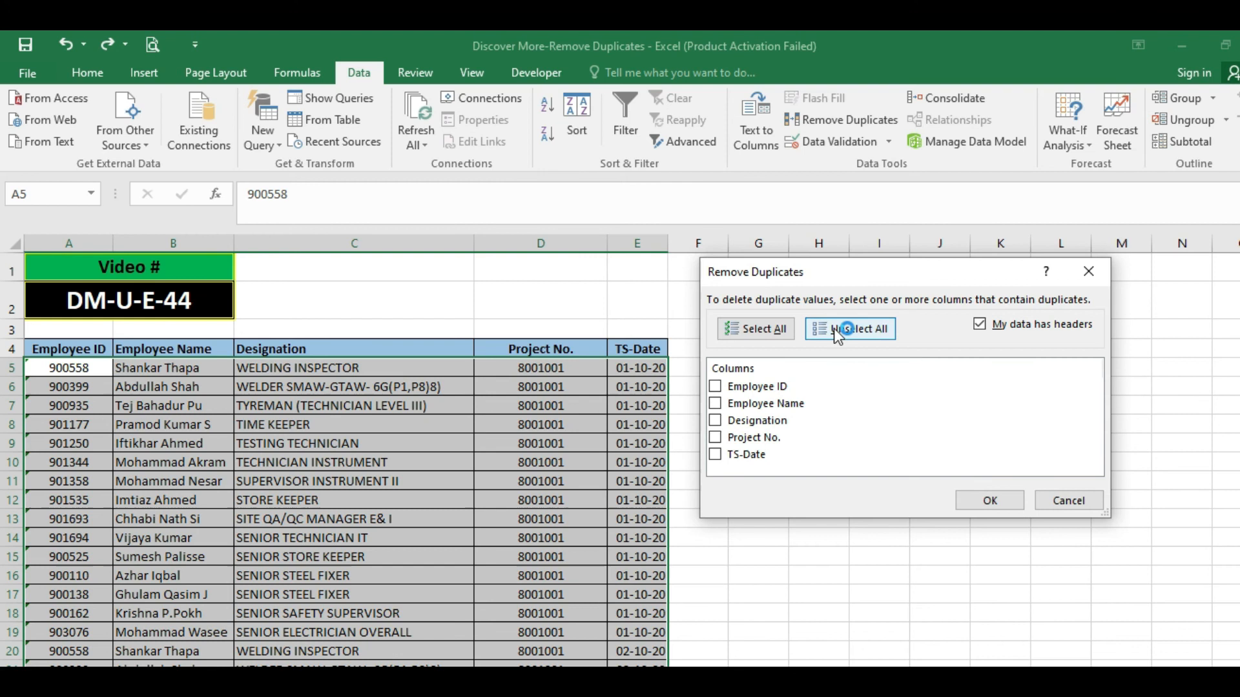
pyautogui.click(713, 388)
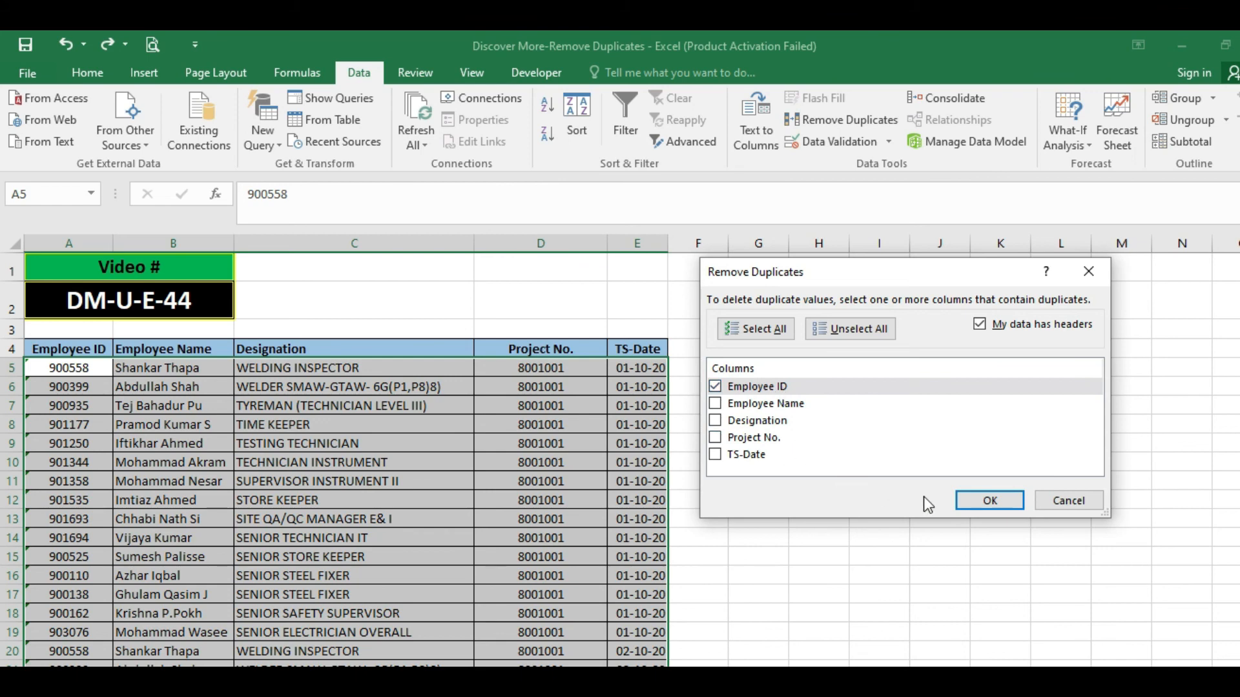
pyautogui.click(985, 501)
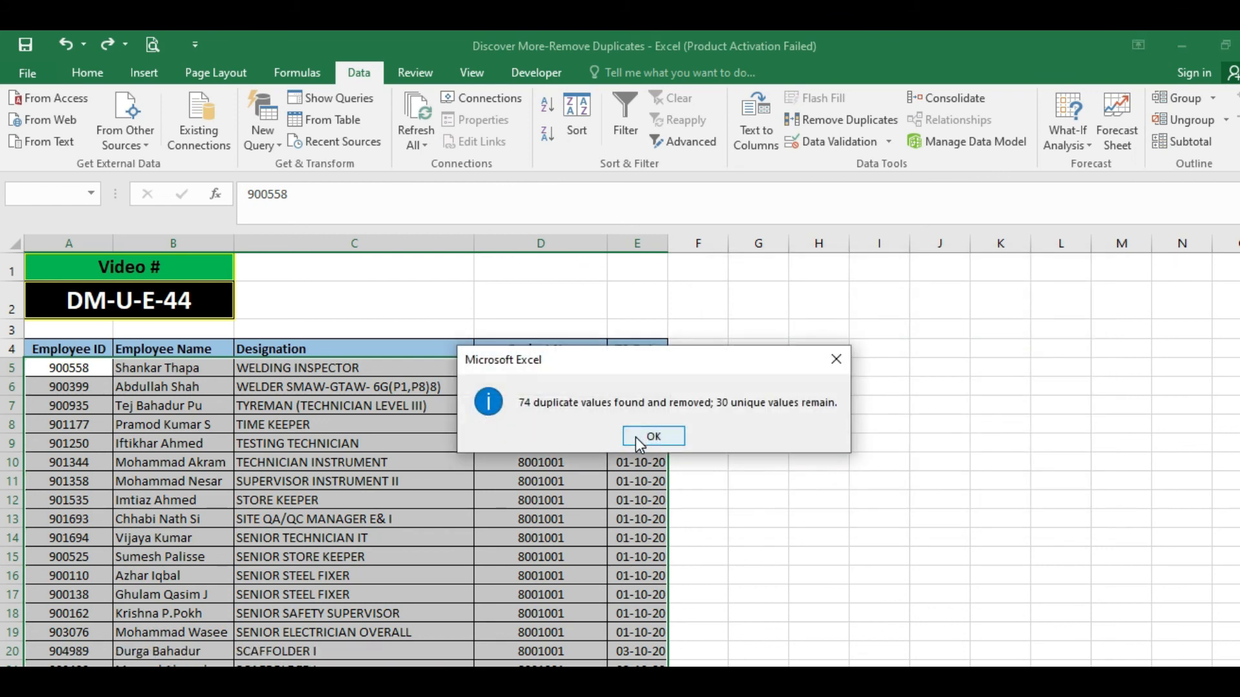
pyautogui.click(642, 436)
# Review the deduplicated employee table from row 5 down to its last row across columns A to E.
pyautogui.click(302, 408)
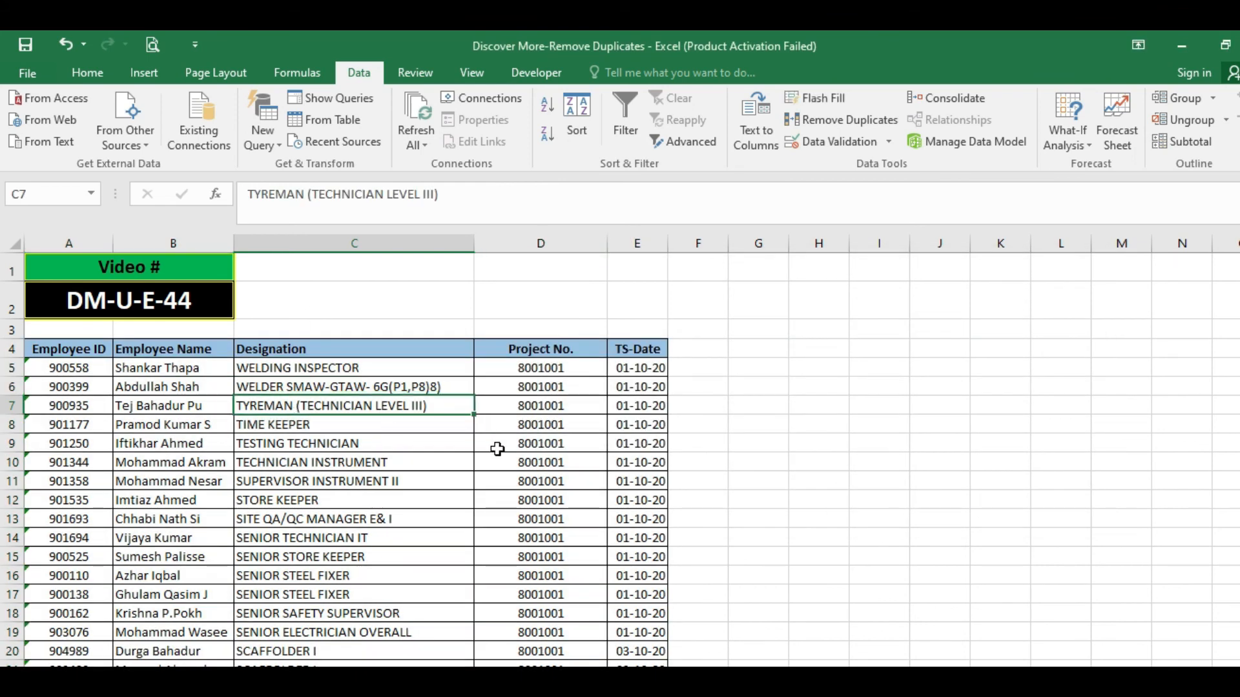
pyautogui.click(142, 368)
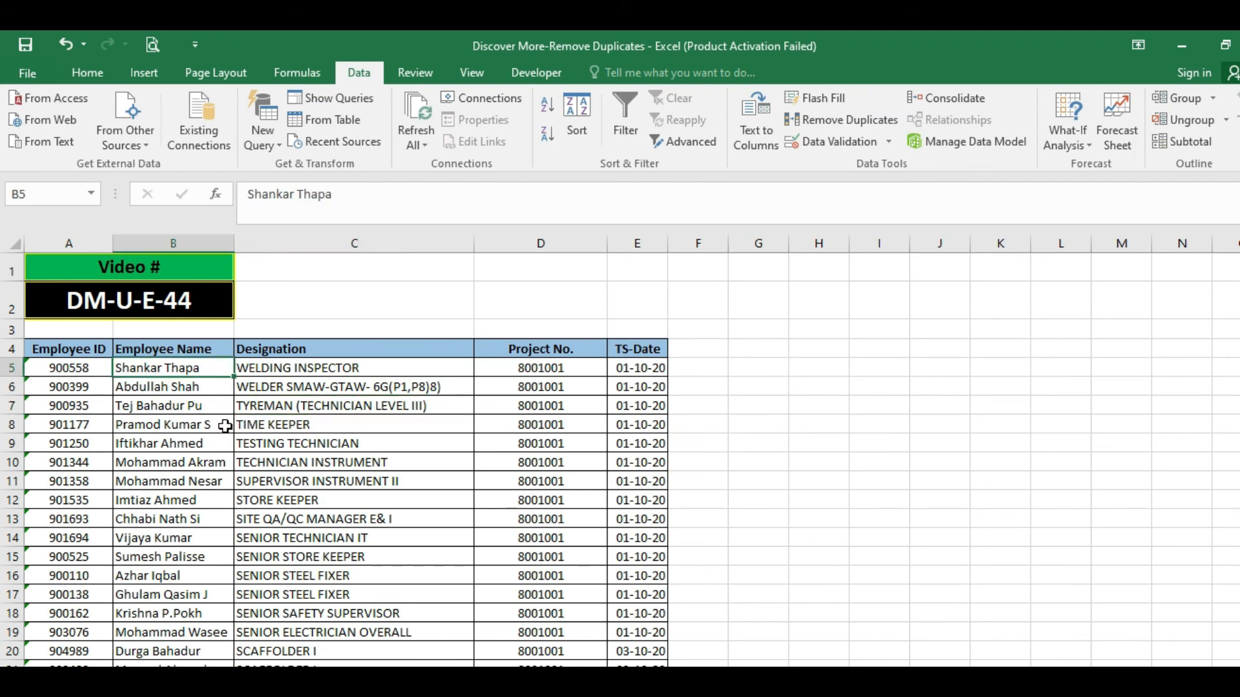
pyautogui.scroll(-3, 230, 427)
pyautogui.scroll(-3, 282, 410)
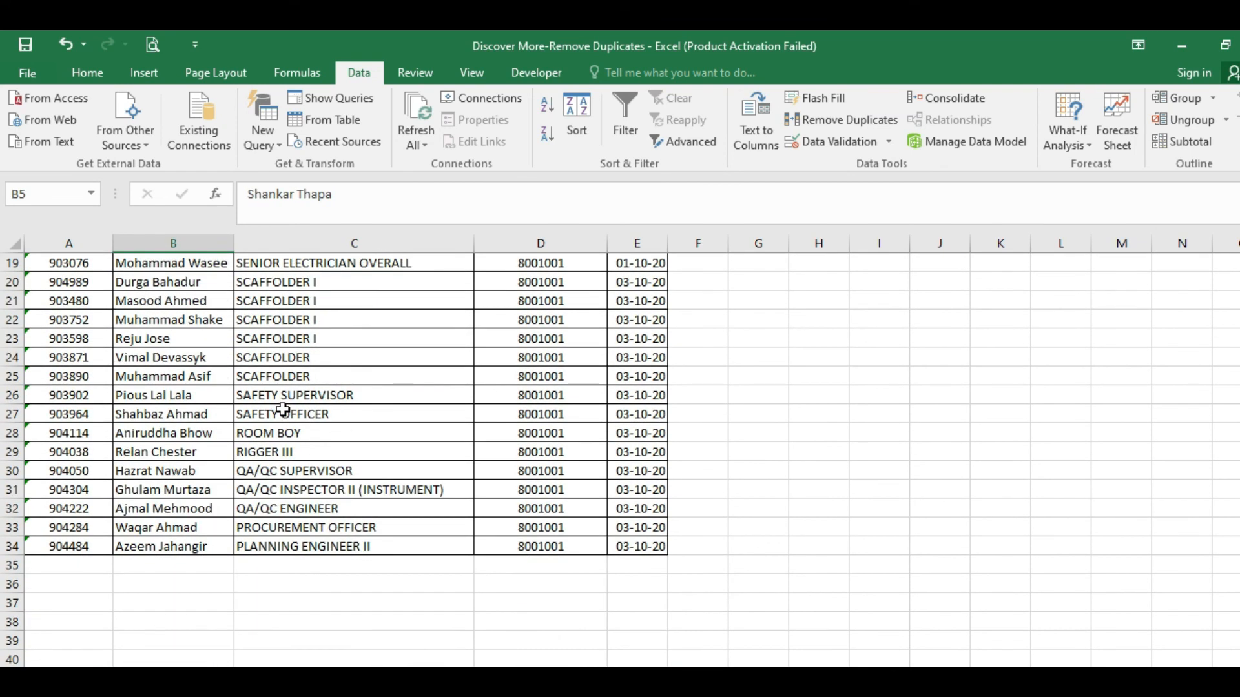
pyautogui.scroll(6, 282, 410)
pyautogui.click(221, 426)
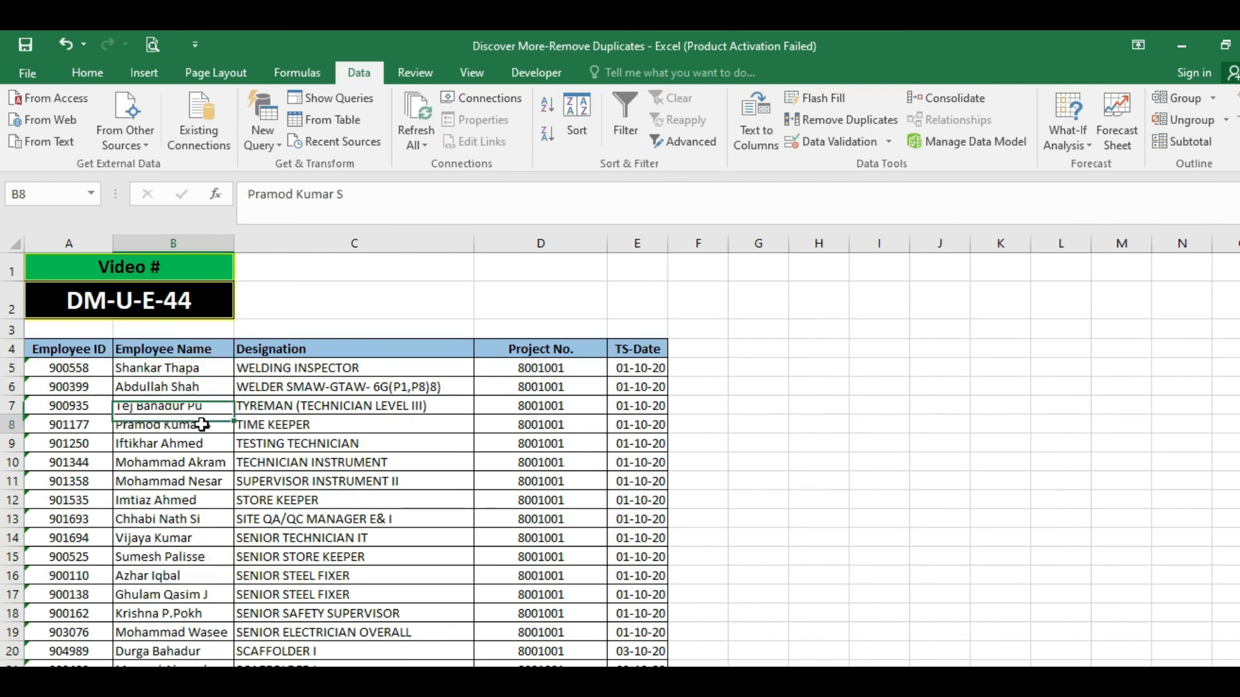
pyautogui.moveTo(102, 371); pyautogui.dragTo(634, 658)
pyautogui.scroll(2, 577, 520)
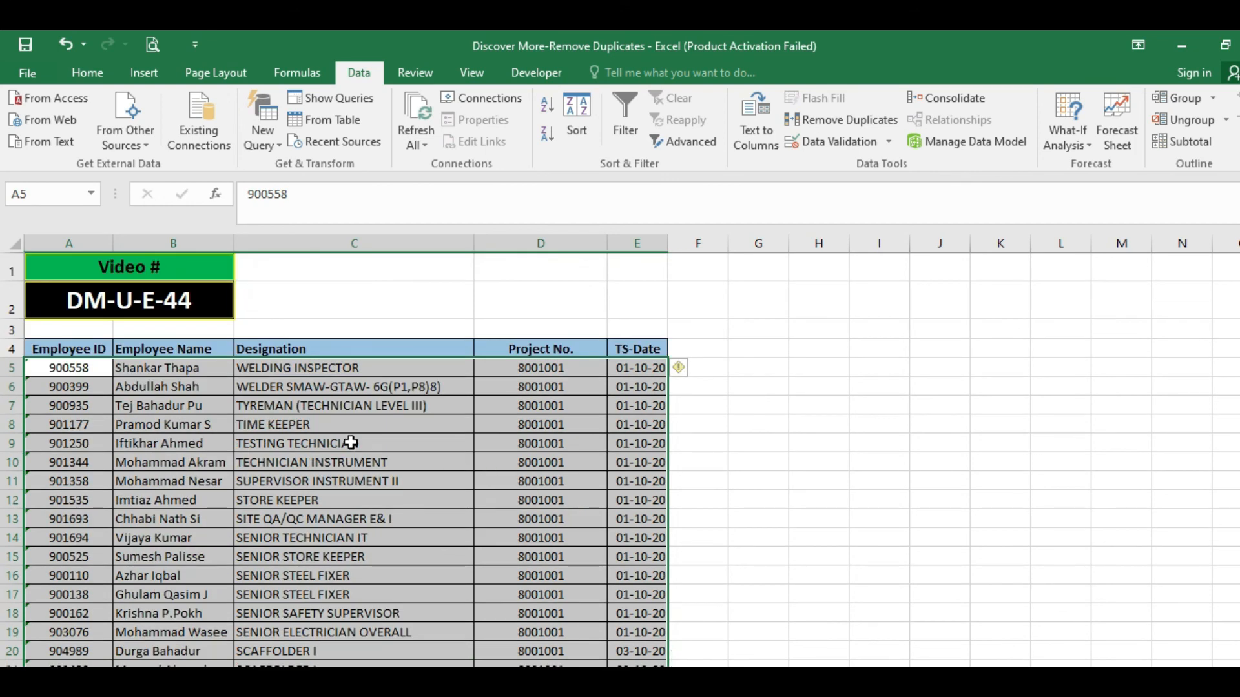
pyautogui.click(328, 427)
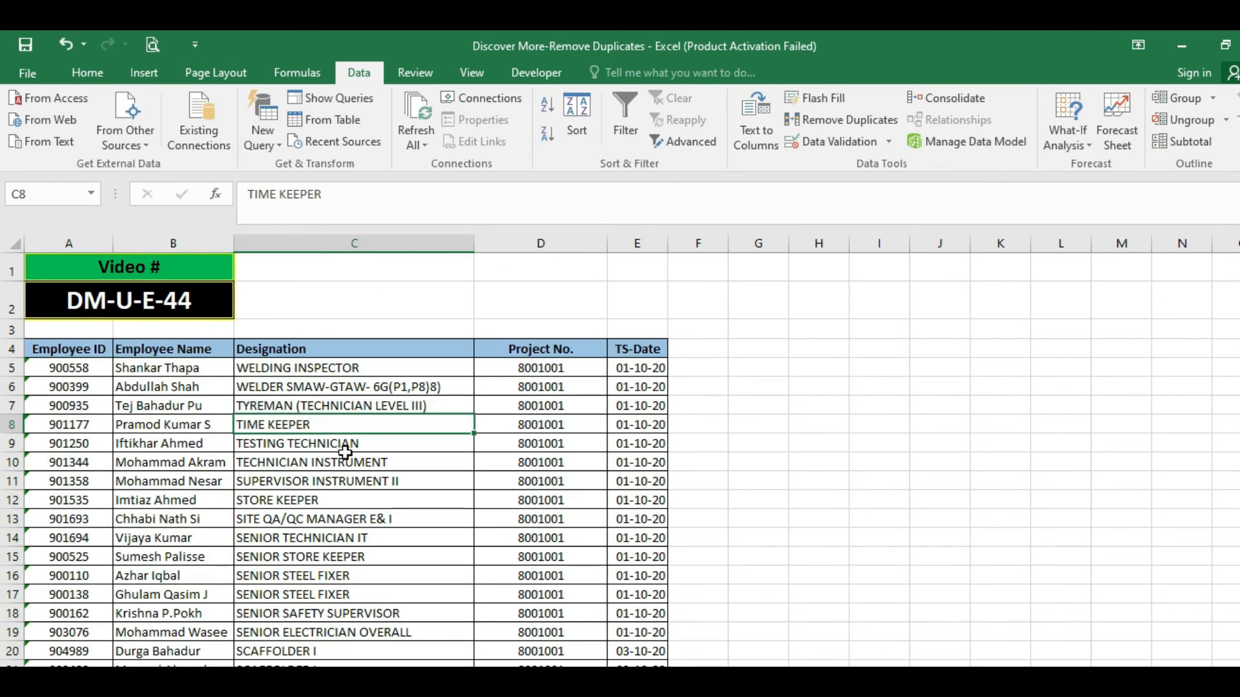